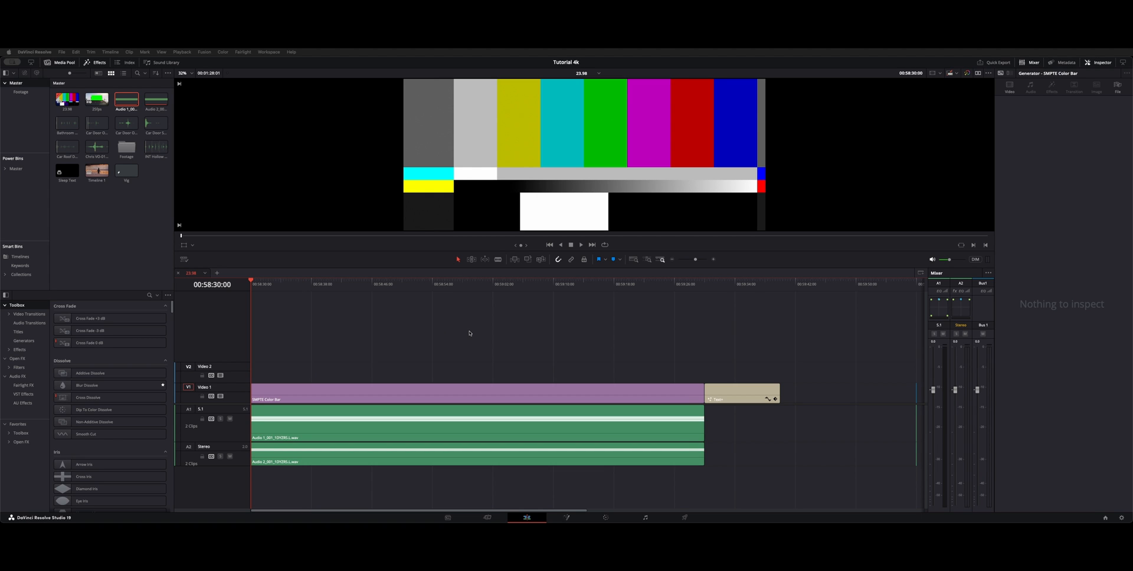
- Select the SMPTE Color Bar clip, list the available generators in the effects library, and clear the clip selection
scroll(470, 334, right, 5)
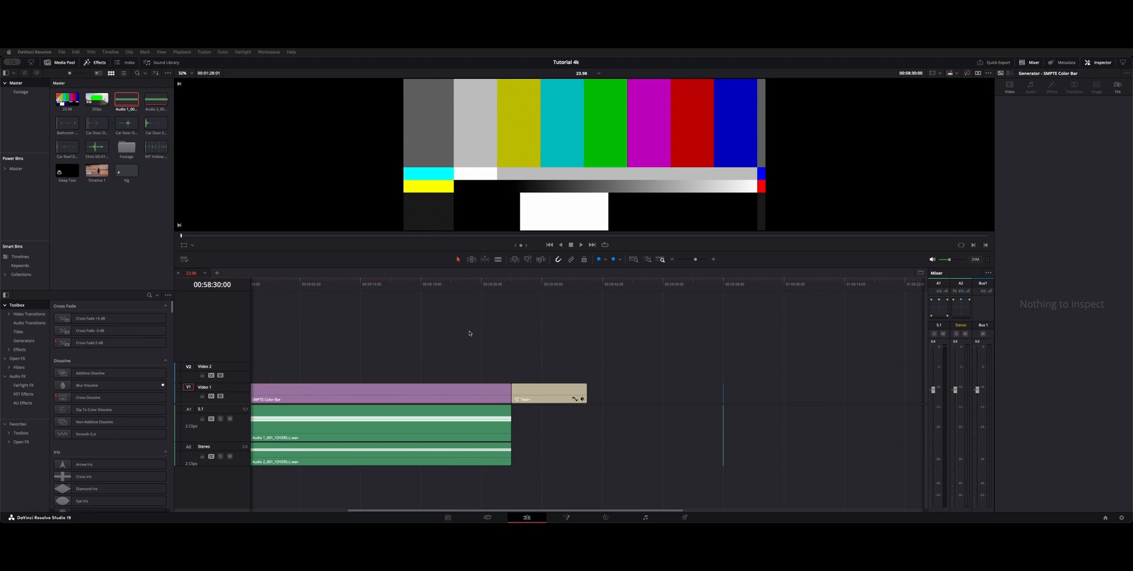
scroll(593, 326, left, 5)
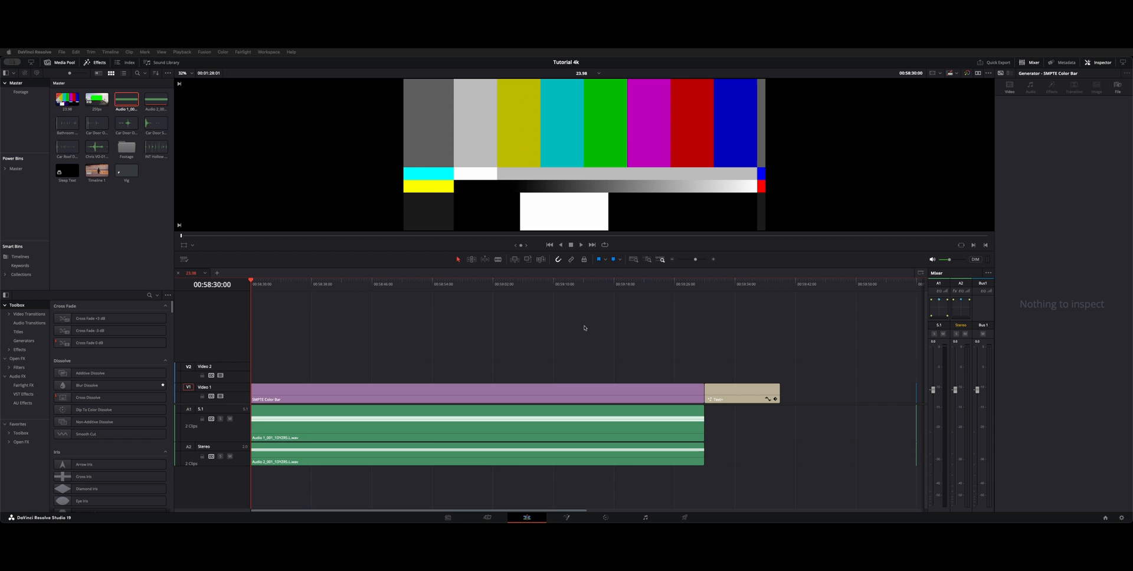
click(259, 398)
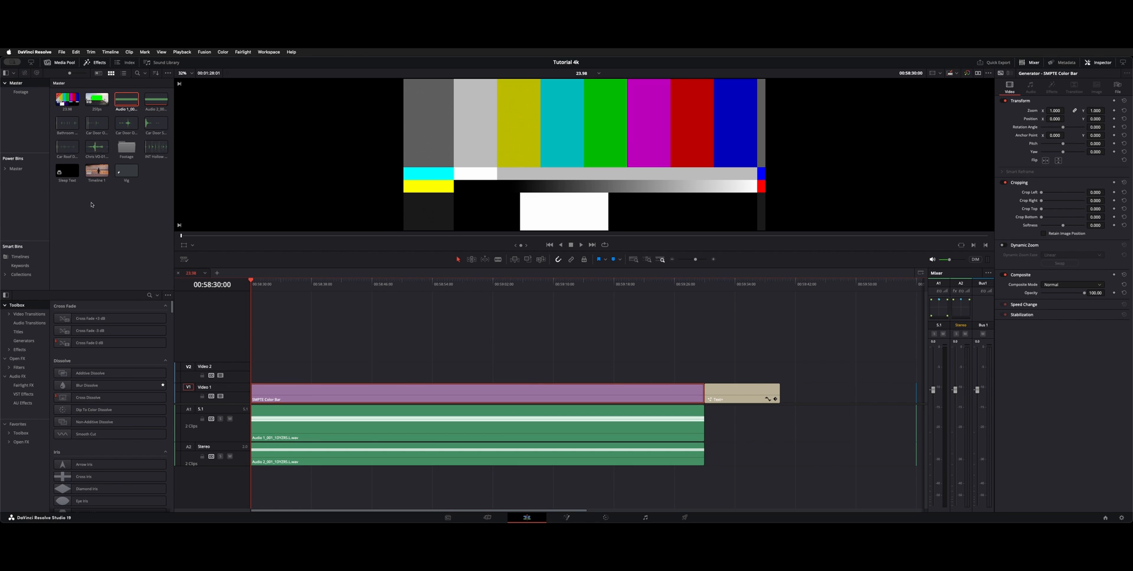
click(39, 341)
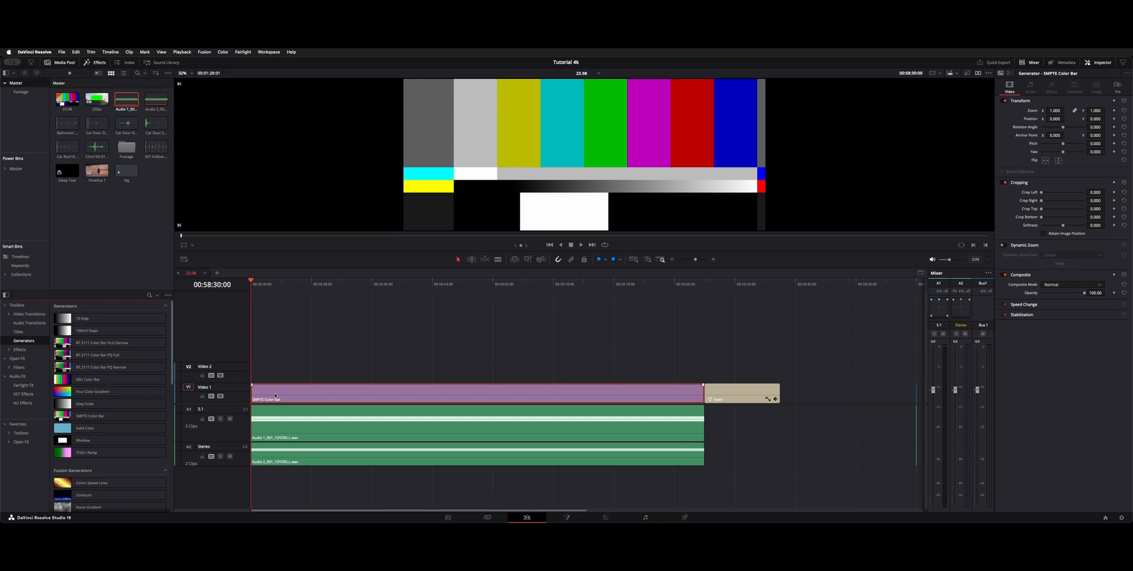
click(322, 362)
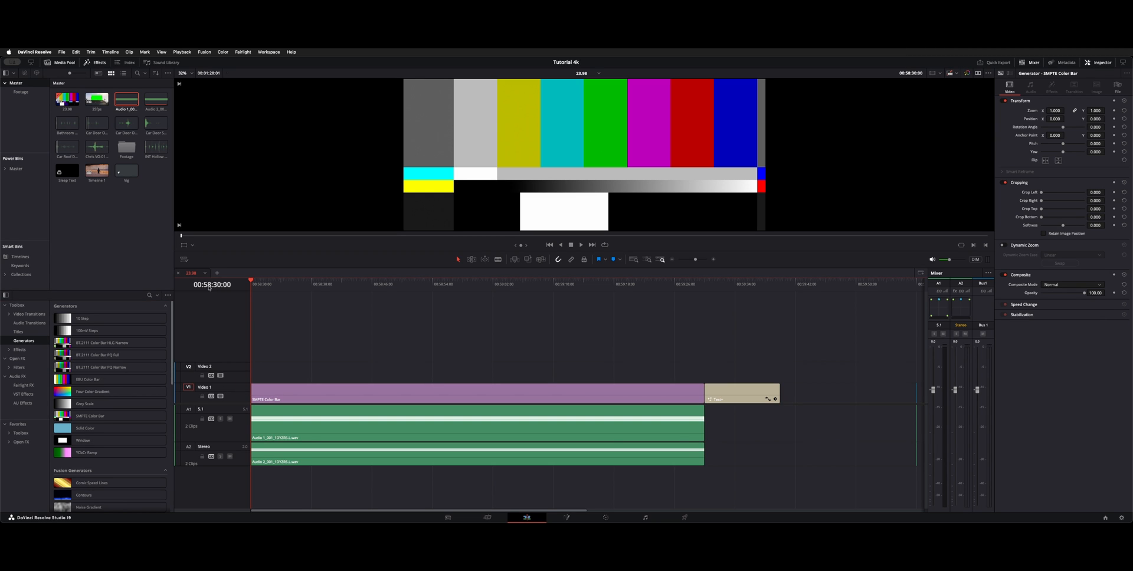
- Go to the slate at 00:59:30:00 and select its Text+ clip to examine the title text
click(266, 286)
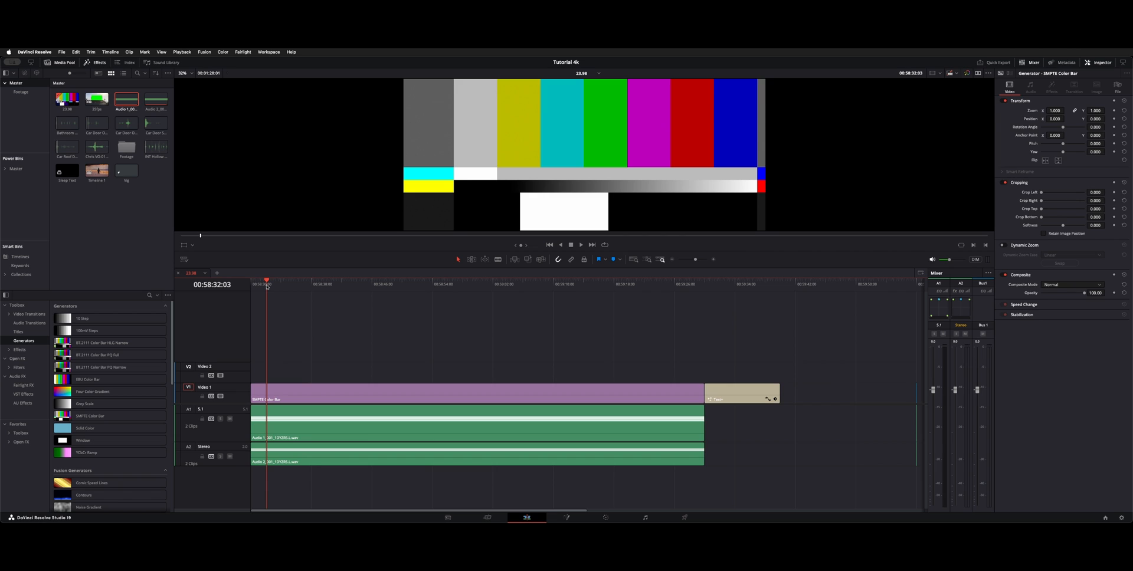
key(Down)
click(744, 389)
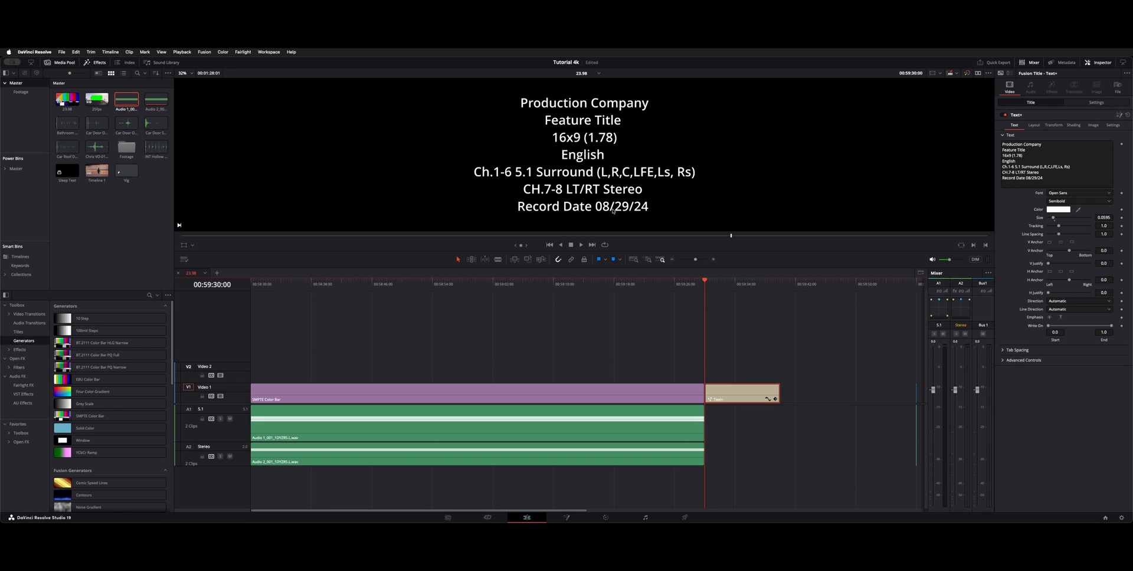
- Jump to the 2-pop, advance the playhead by two seconds (+200), and return to the timeline start
key(Down)
key(Down)
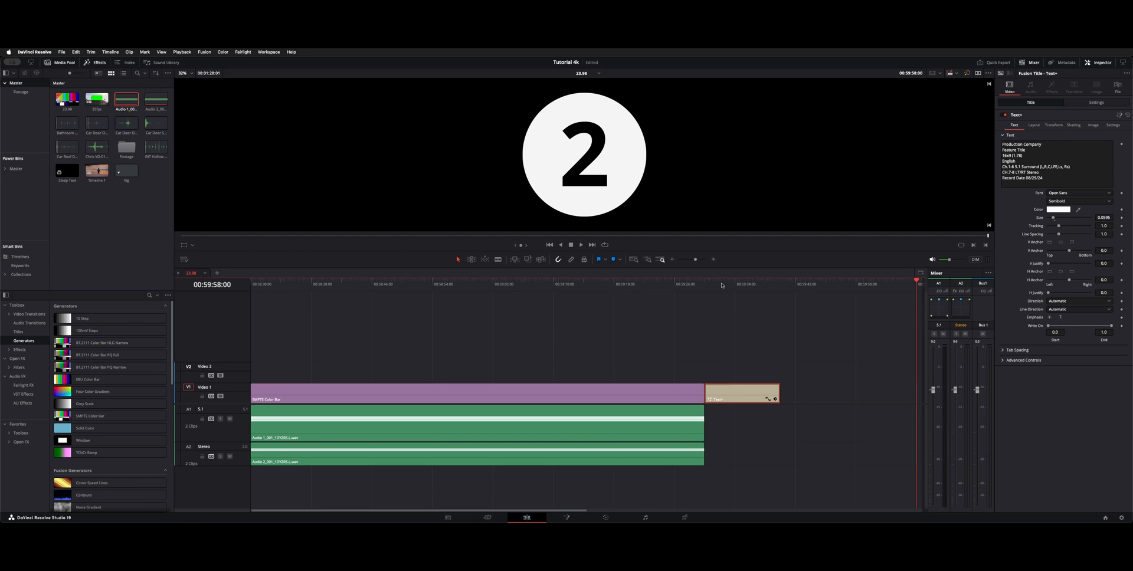
text(+200)
key(Return)
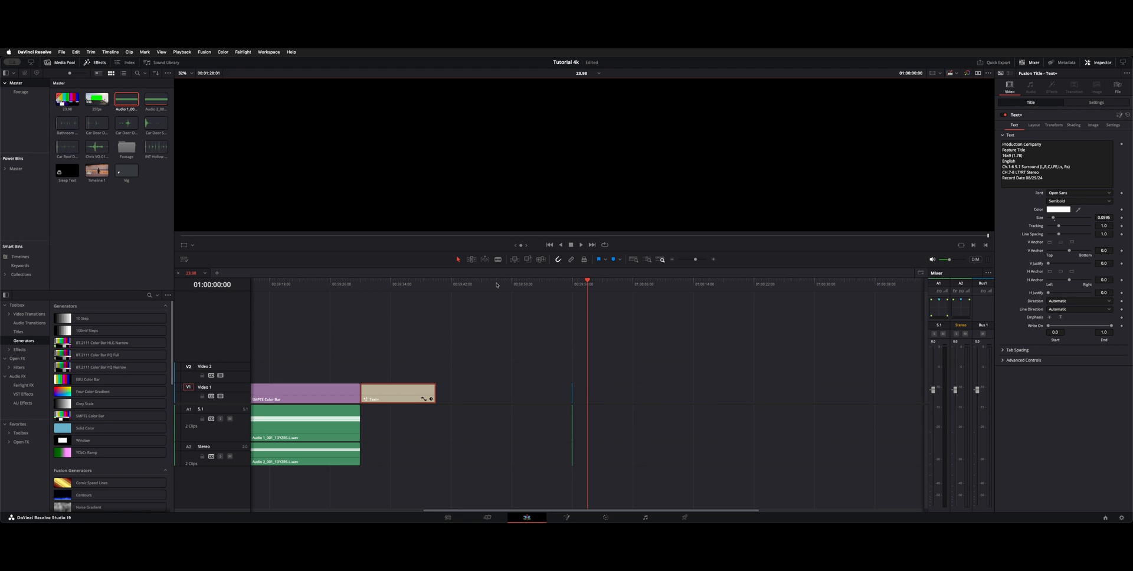
click(492, 308)
key(Home)
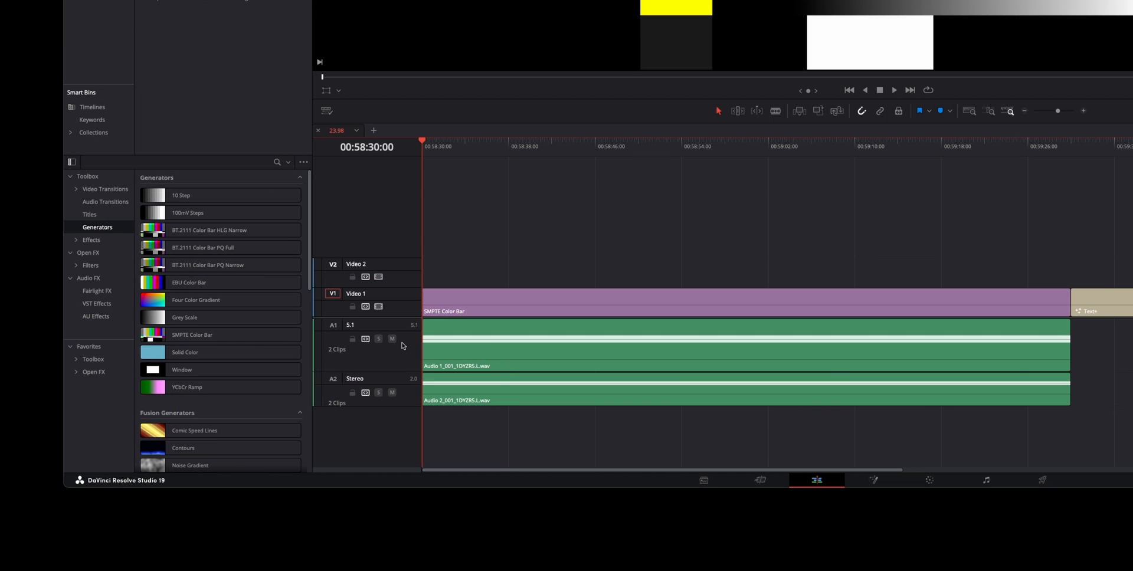
- Examine the names of audio tracks A1 and A2 and the 5.x formats offered as A1's track type
right_click(237, 421)
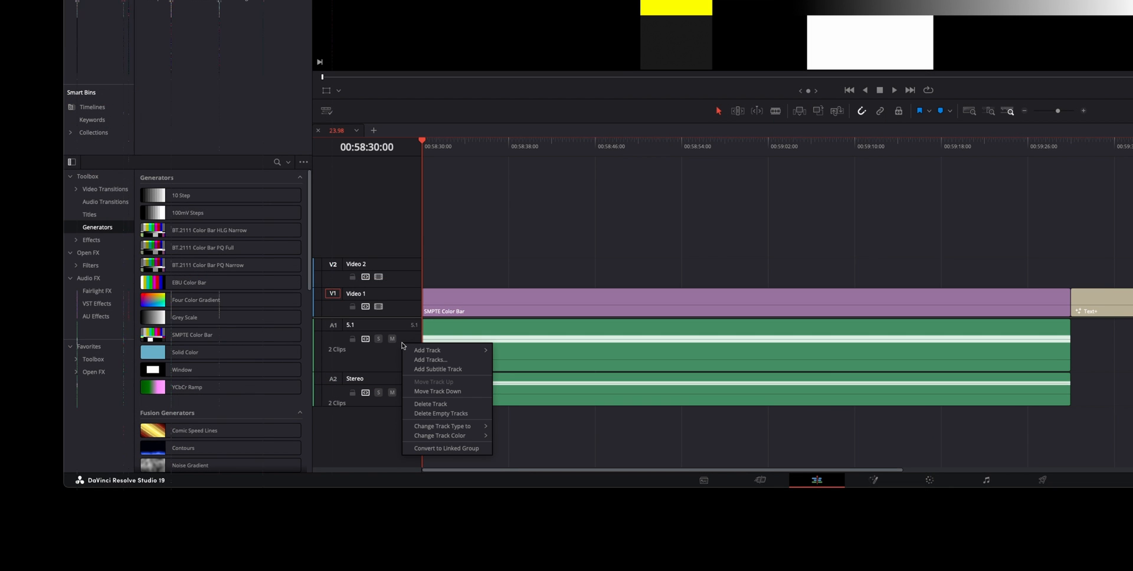
click(367, 327)
click(354, 325)
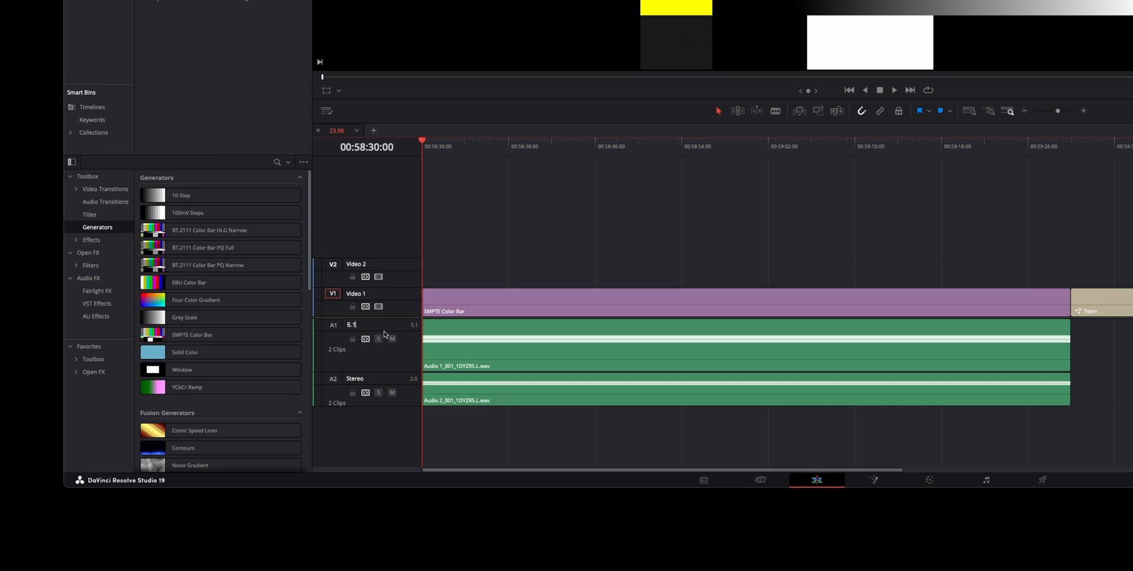
double_click(386, 379)
right_click(383, 352)
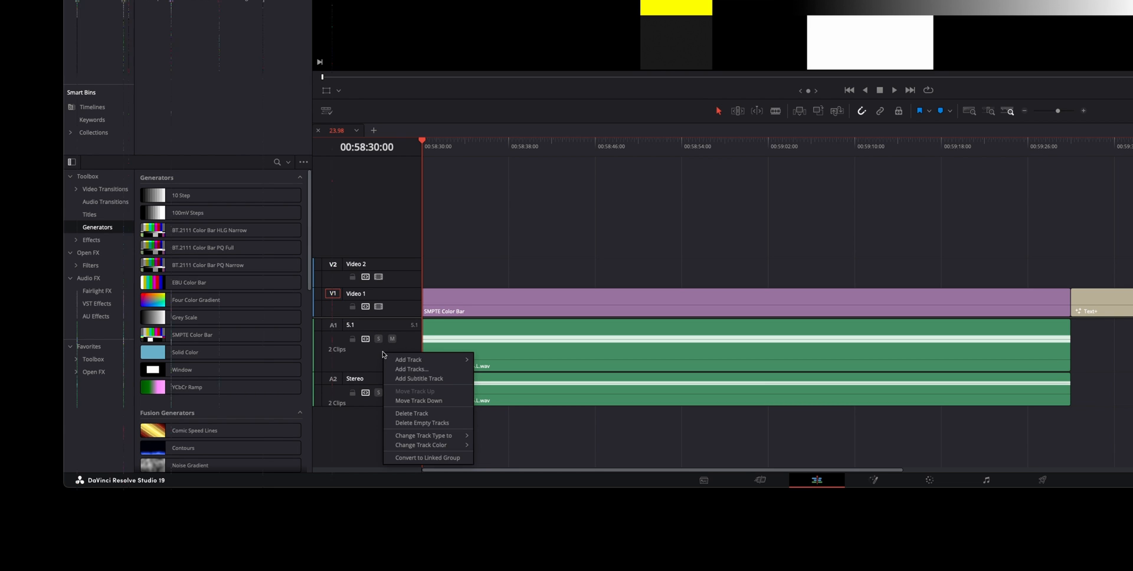
mouse_move(448, 435)
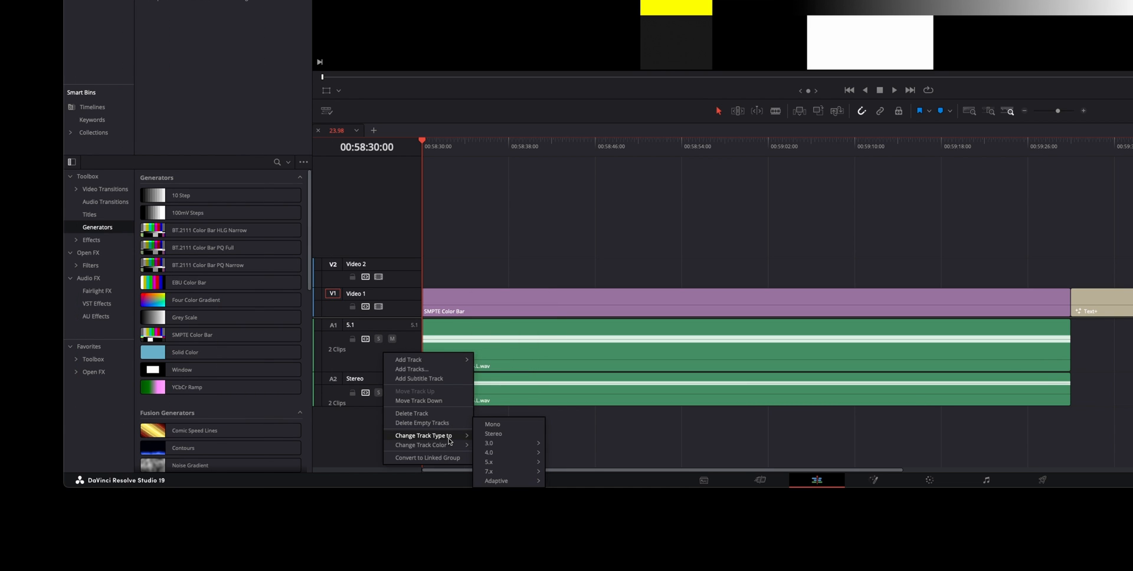
mouse_move(510, 462)
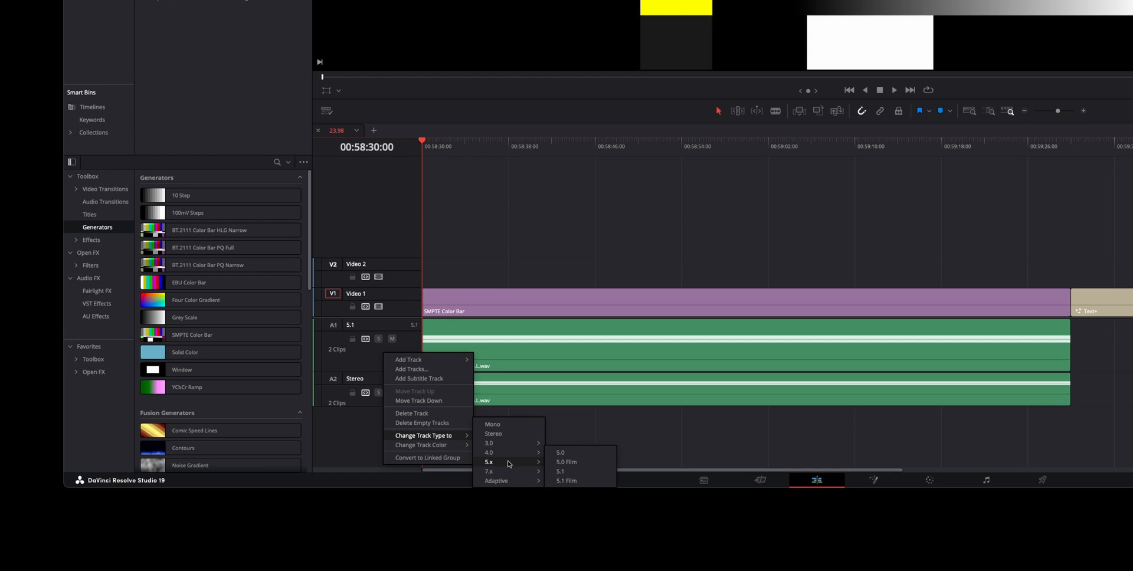
click(578, 476)
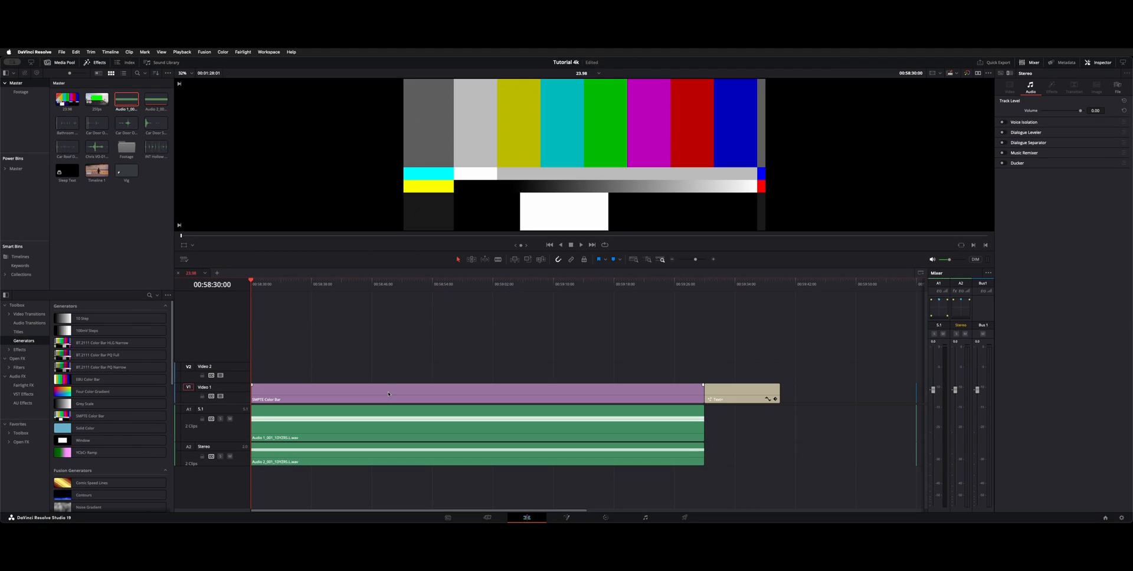
- Switch to the Fairlight page and open the Test Tones Settings, placing the window over the timeline clips
click(362, 358)
key(shift+7)
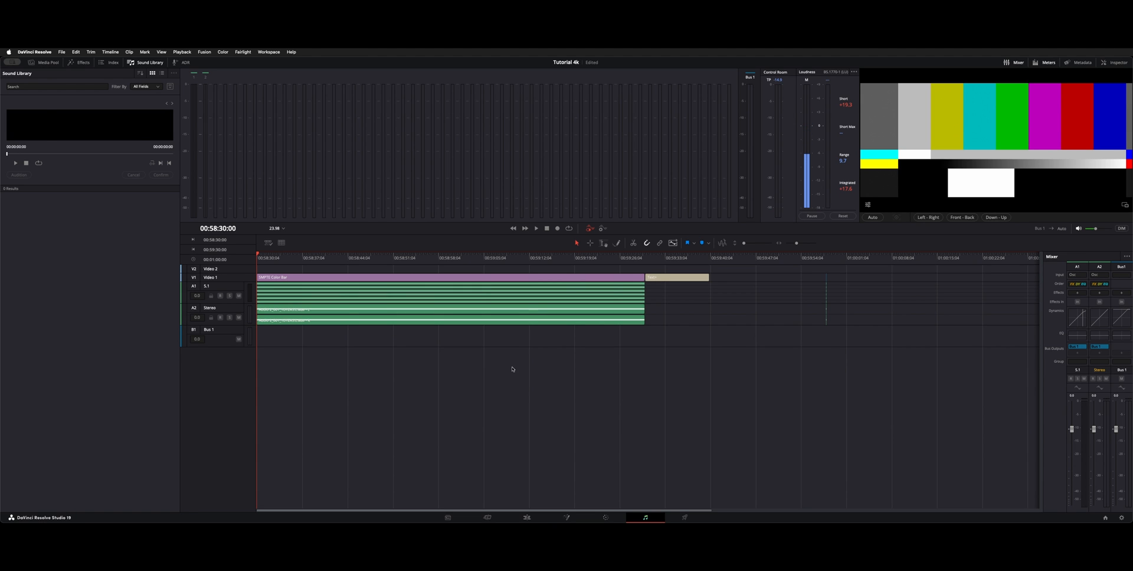
click(242, 52)
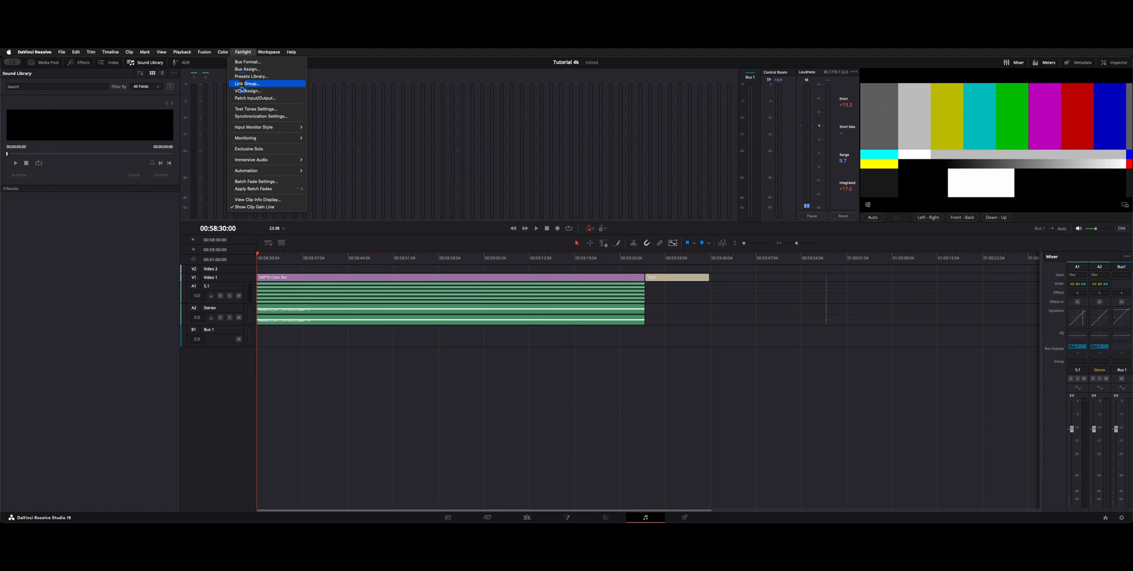
click(258, 110)
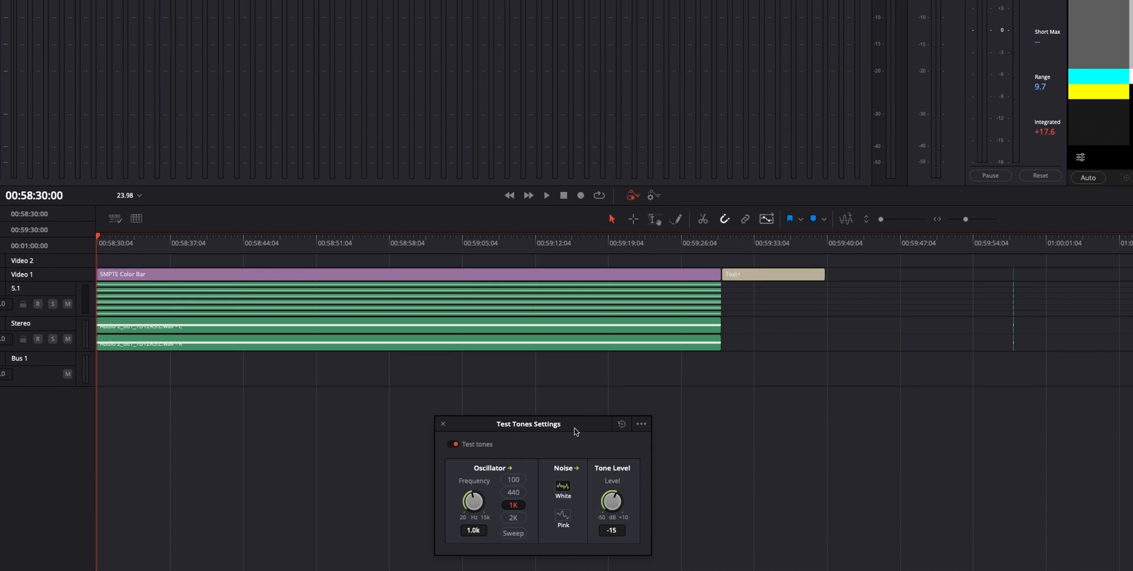
drag(575, 431, 596, 221)
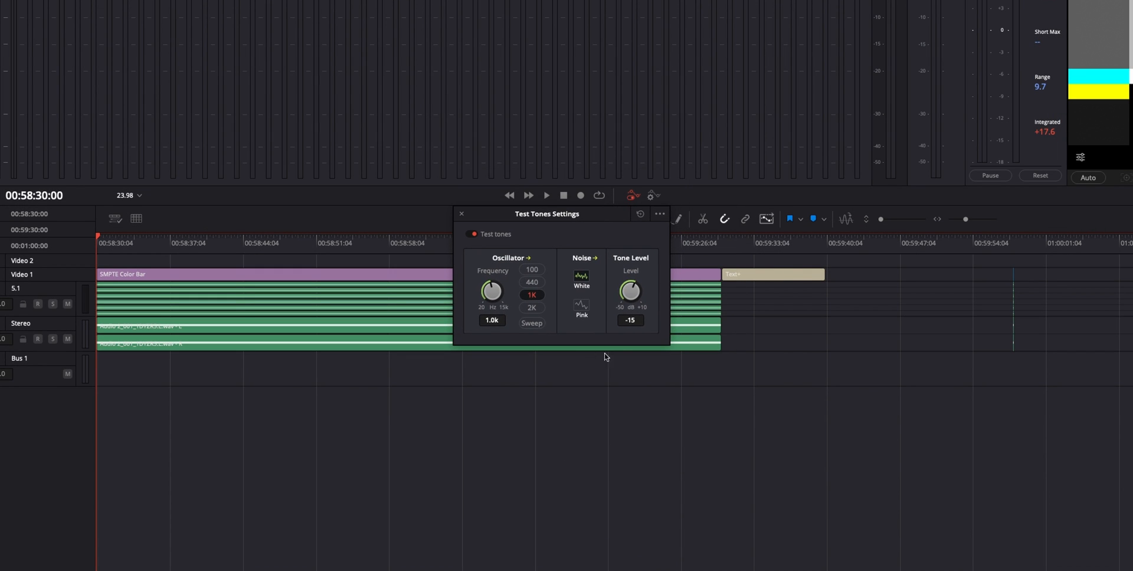
- Monitor the test tone on the record-armed Stereo track, comparing the 2K and 1K oscillator frequencies, and disarm the track
click(38, 340)
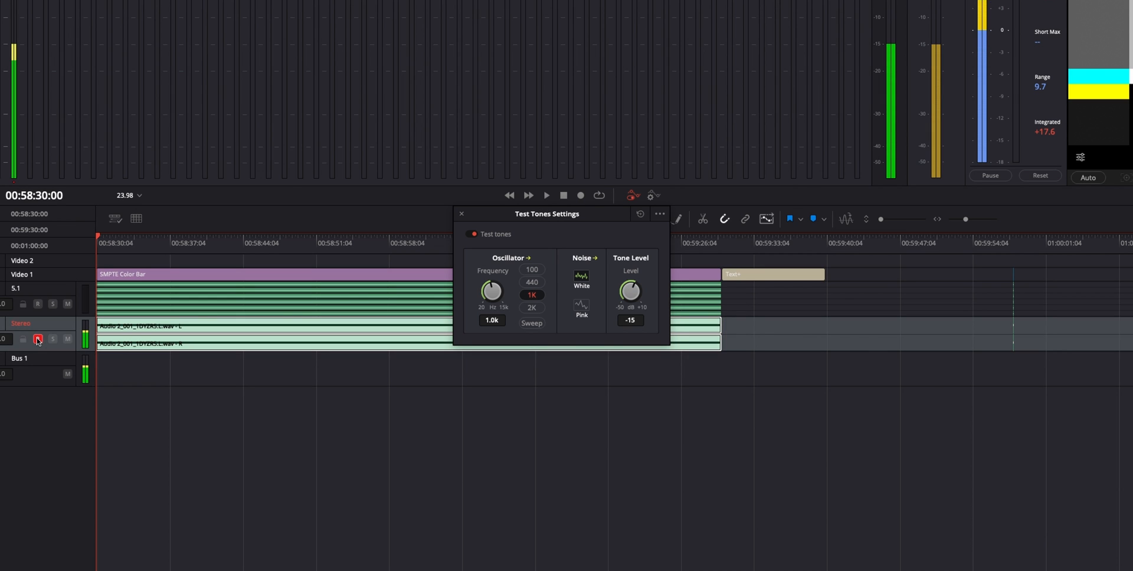
drag(565, 213, 656, 212)
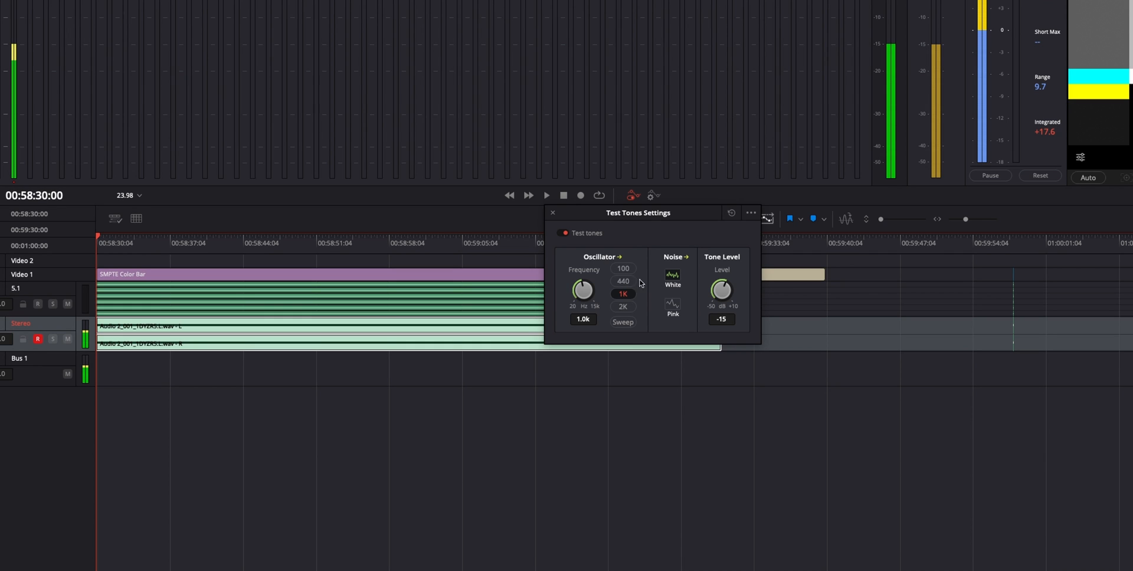
click(624, 307)
click(624, 294)
click(38, 339)
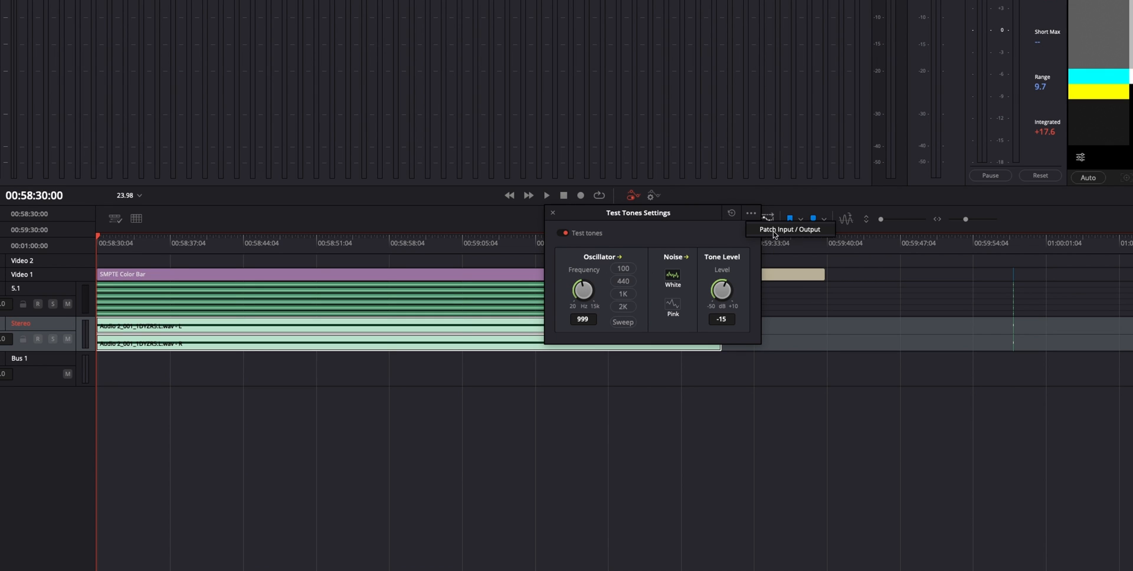
- View the Patch Input / Output window from the test tone settings, and close both windows
click(775, 232)
click(675, 475)
click(553, 213)
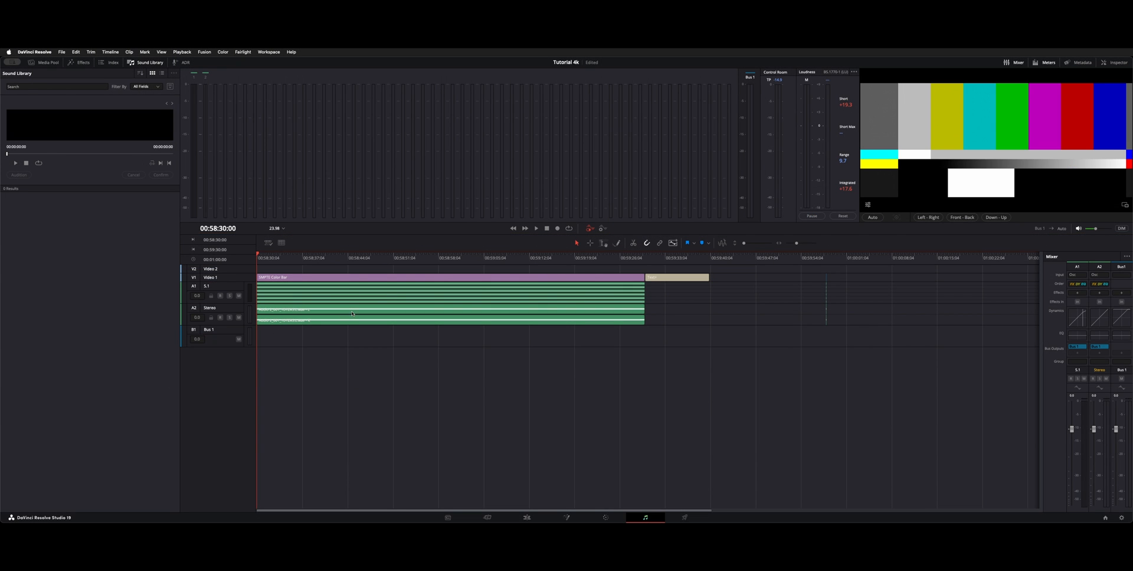
- Return to the Edit page and move the playhead to the 2-pop clip at 00:59:58:00
key(shift+4)
key(Down)
key(Down)
key(Down)
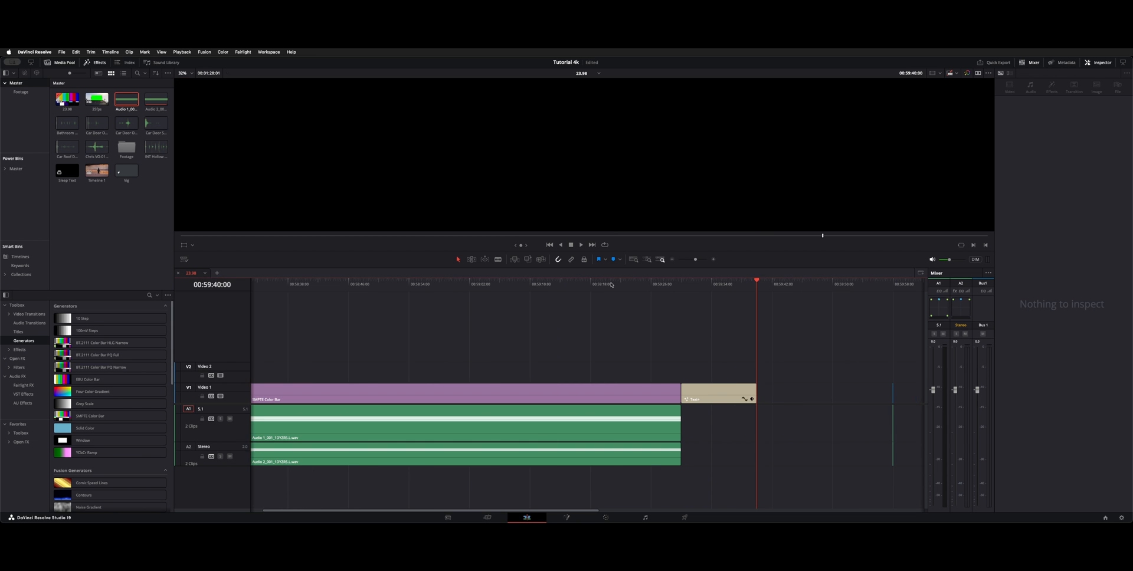
key(super+equal)
key(super+equal)
key(super+equal)
key(super+equal)
key(super+equal)
key(super+equal)
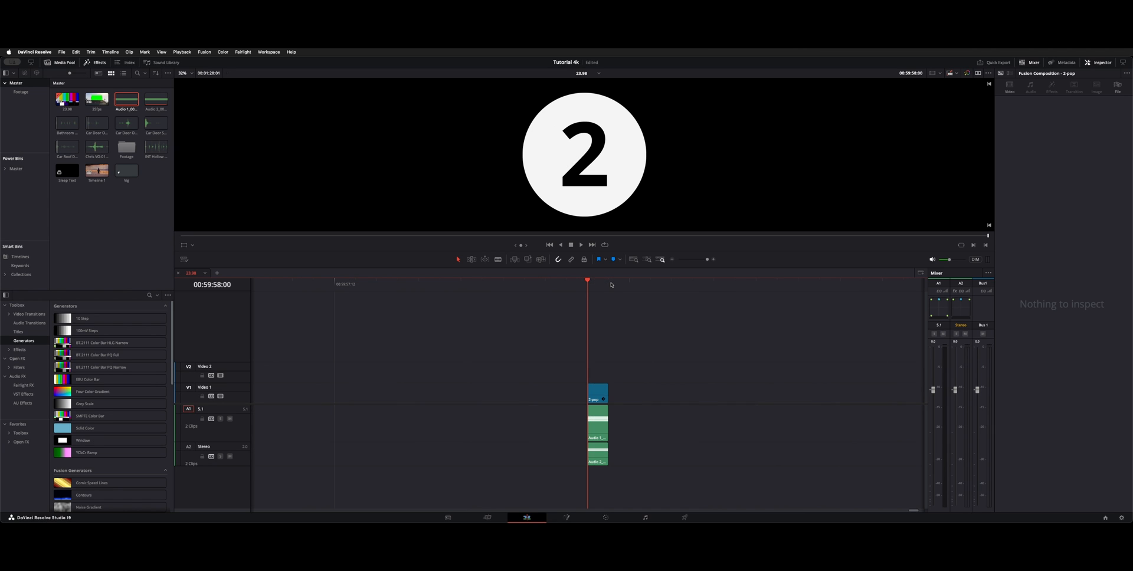
- Step frame by frame back and forth across the 2-pop to examine its one-frame length
key(Left)
key(Right)
key(Left)
key(Right)
key(Right)
key(Left)
key(Left)
key(Right)
key(Left)
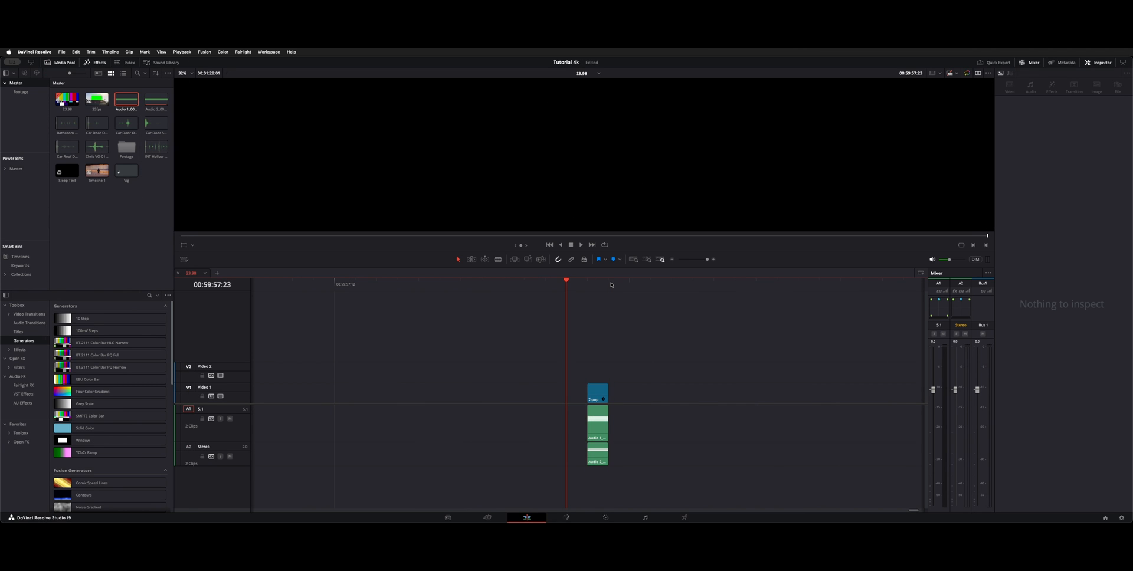
- Show the whole leader from its start, scrub through the color bars to 00:58:45:09, and return to the start
key(Home)
key(super+minus)
key(super+minus)
key(super+minus)
key(super+minus)
key(super+minus)
key(super+minus)
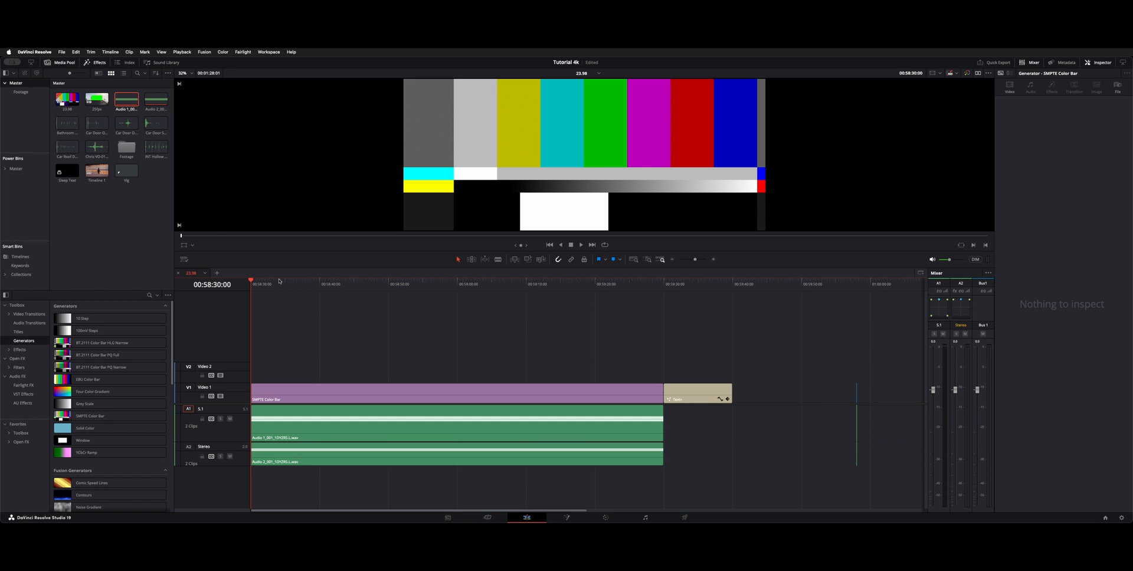
drag(280, 282, 356, 282)
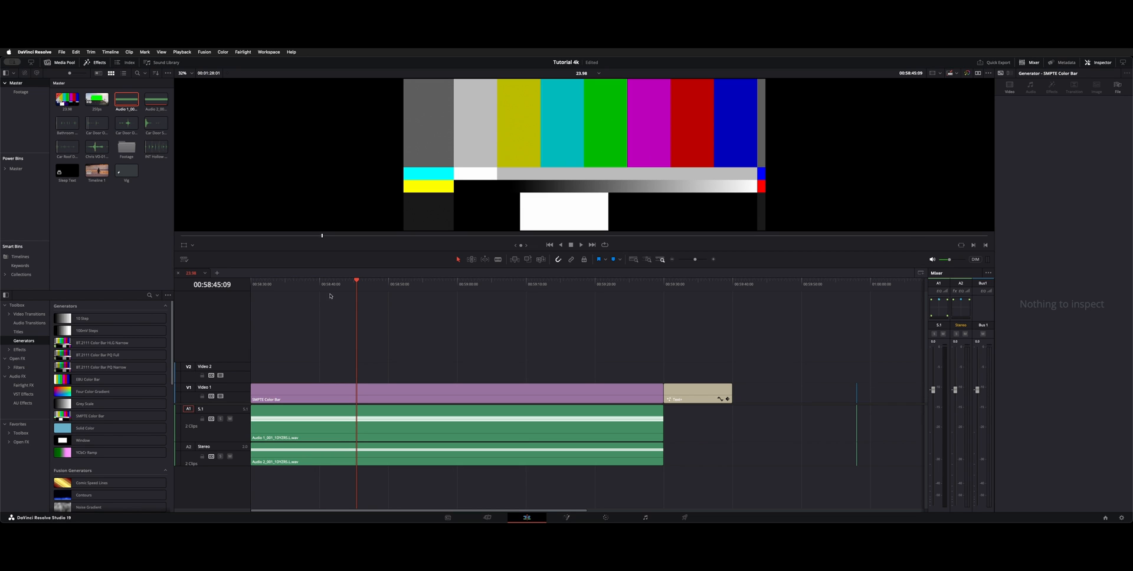
key(Home)
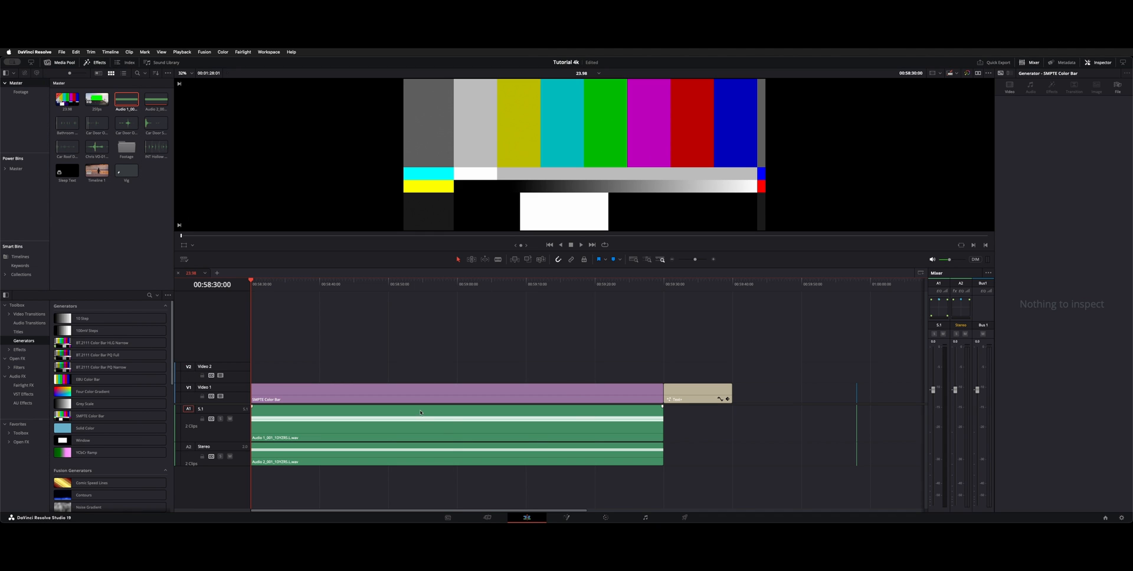
- Play the start of the tone clips and the section before the 2-pop to check the audio meters
click(332, 462)
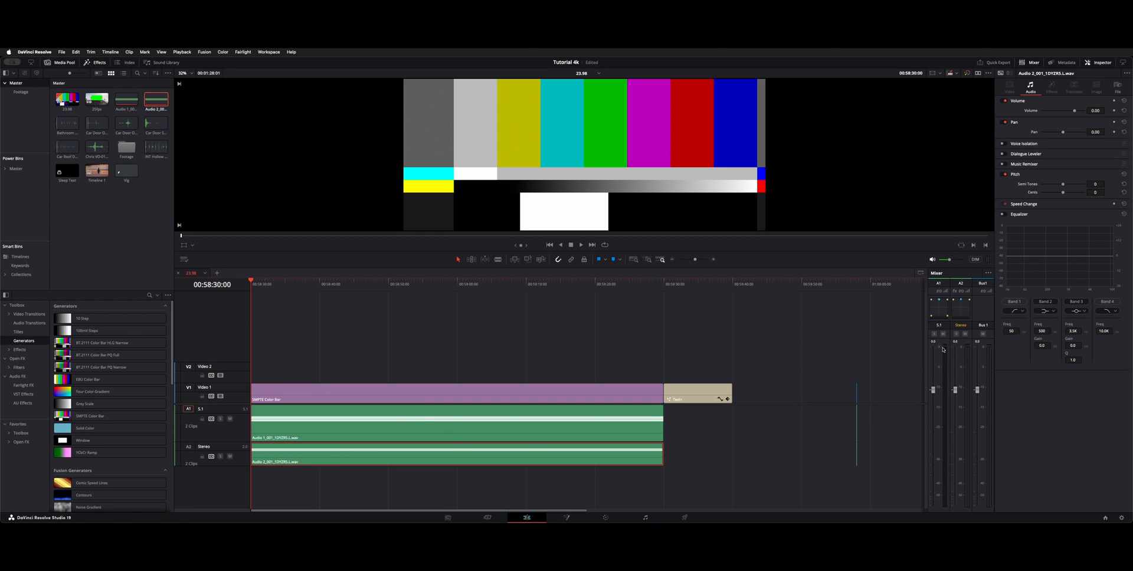
key(space)
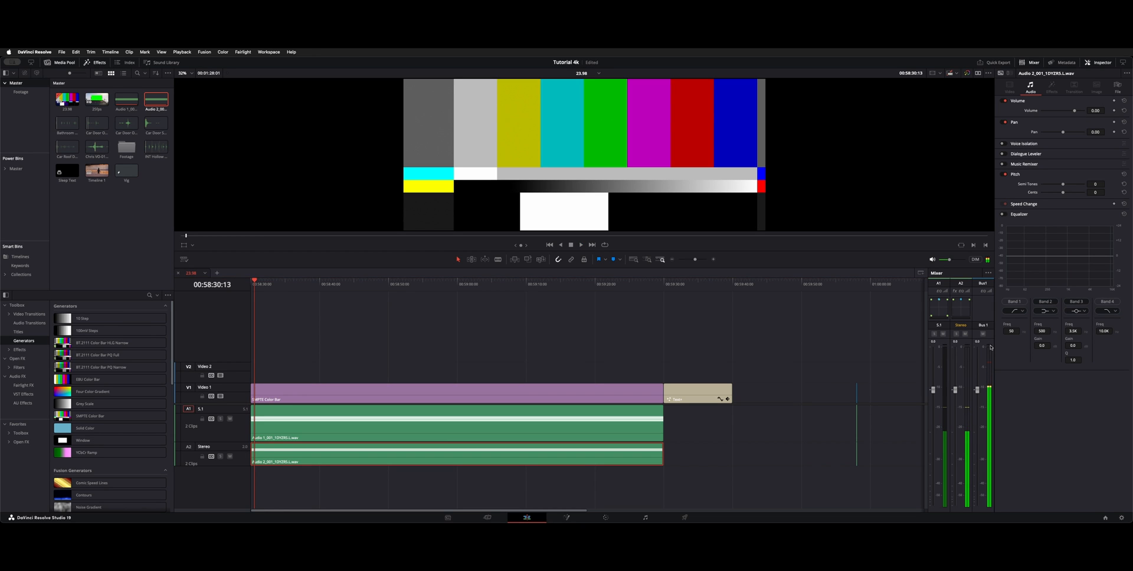
click(866, 291)
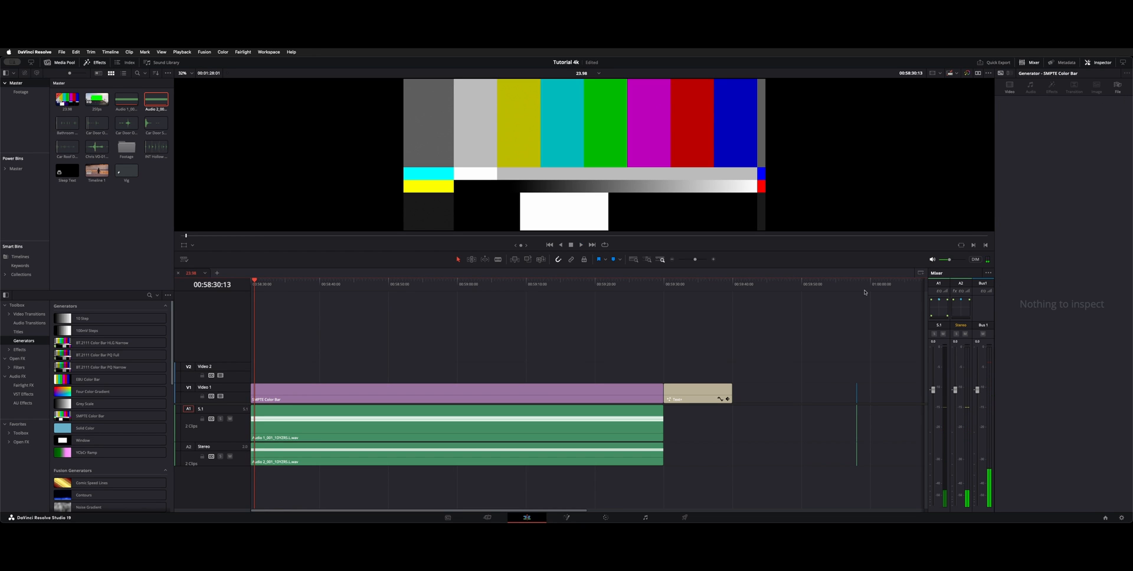
click(844, 286)
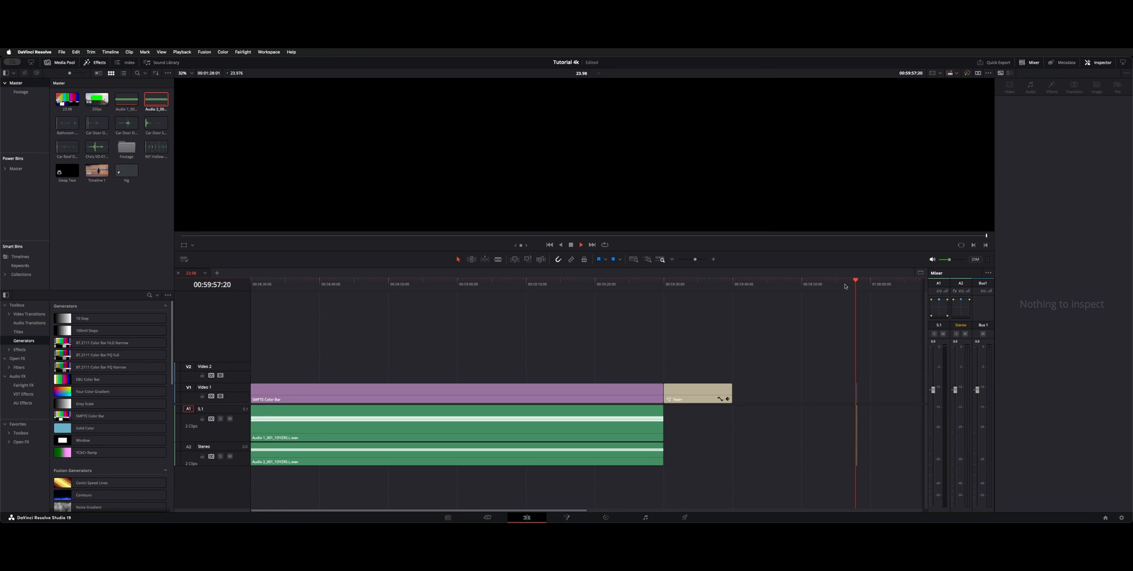
key(space)
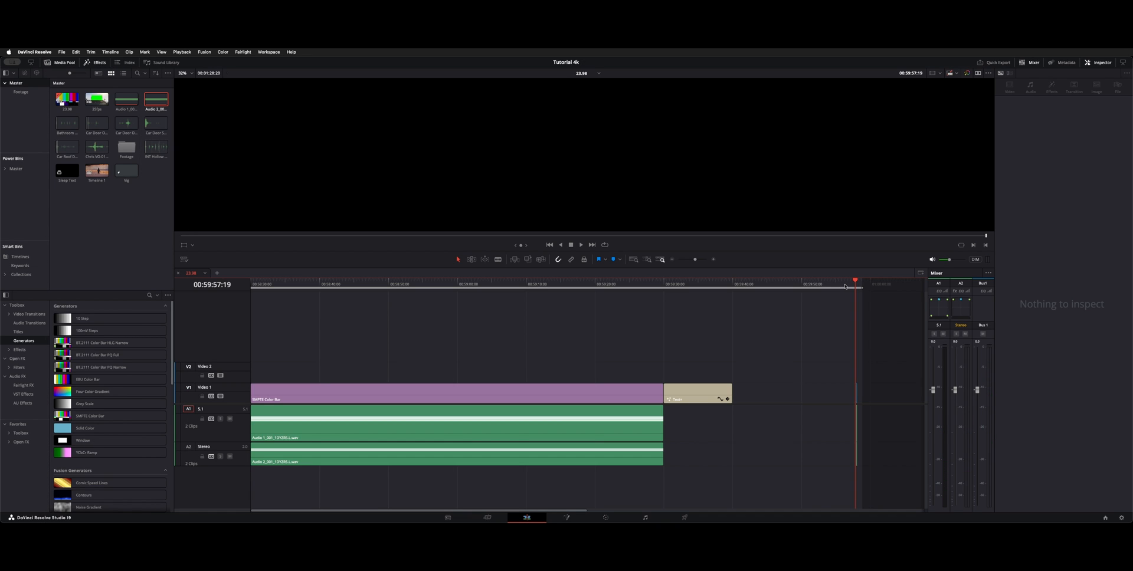
- Play the frames around the 2-pop and open the 2-pop clip's composition in the Fusion page
key(slash)
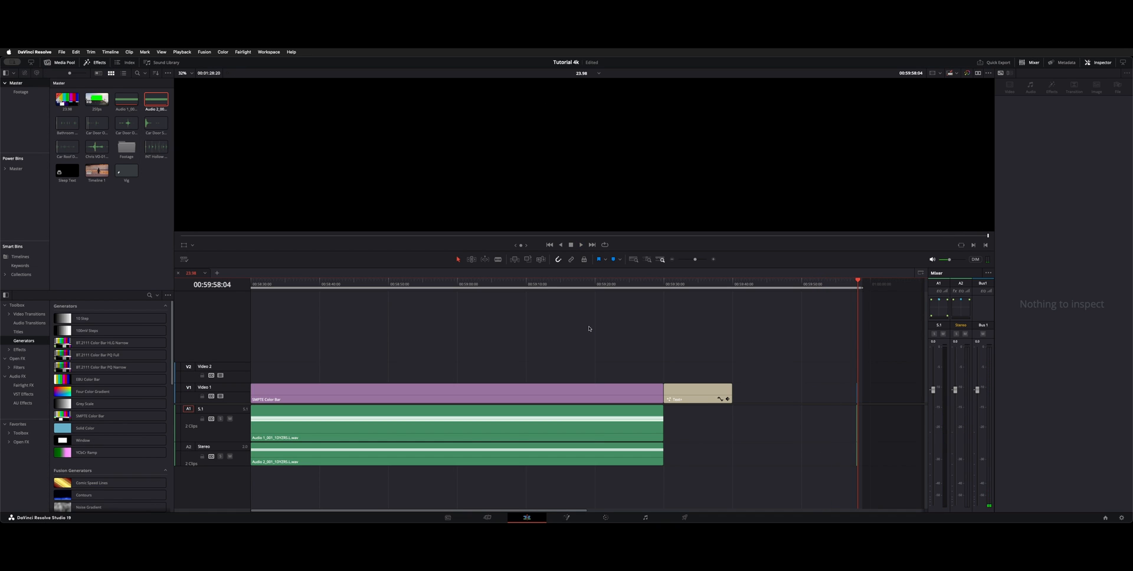
click(711, 393)
click(704, 339)
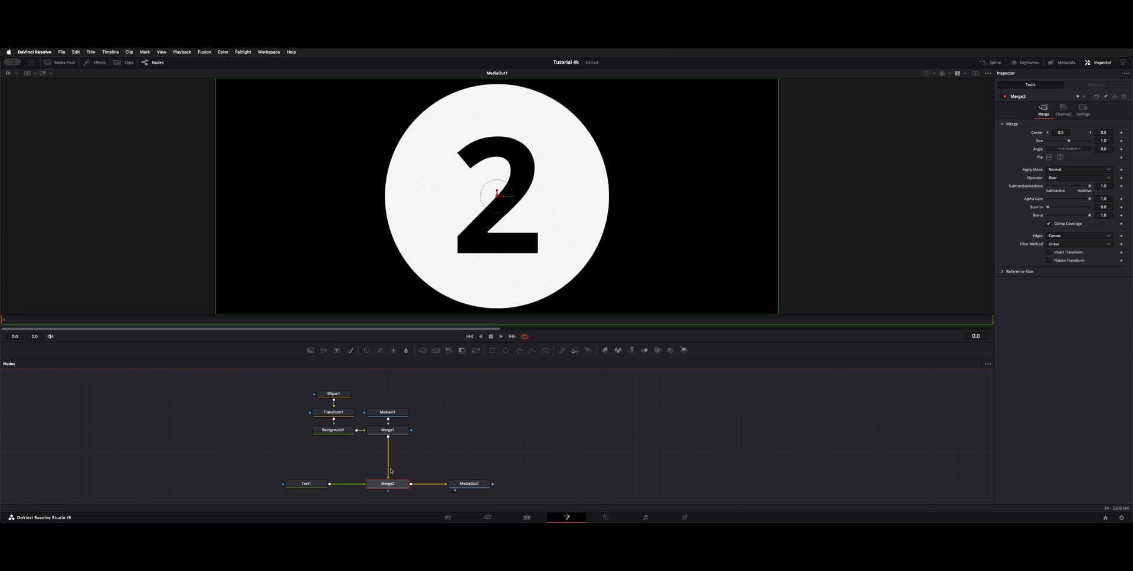
- View the Background1 node on its own and examine the settings of its Ellipse1 mask and Transform1 node
click(340, 434)
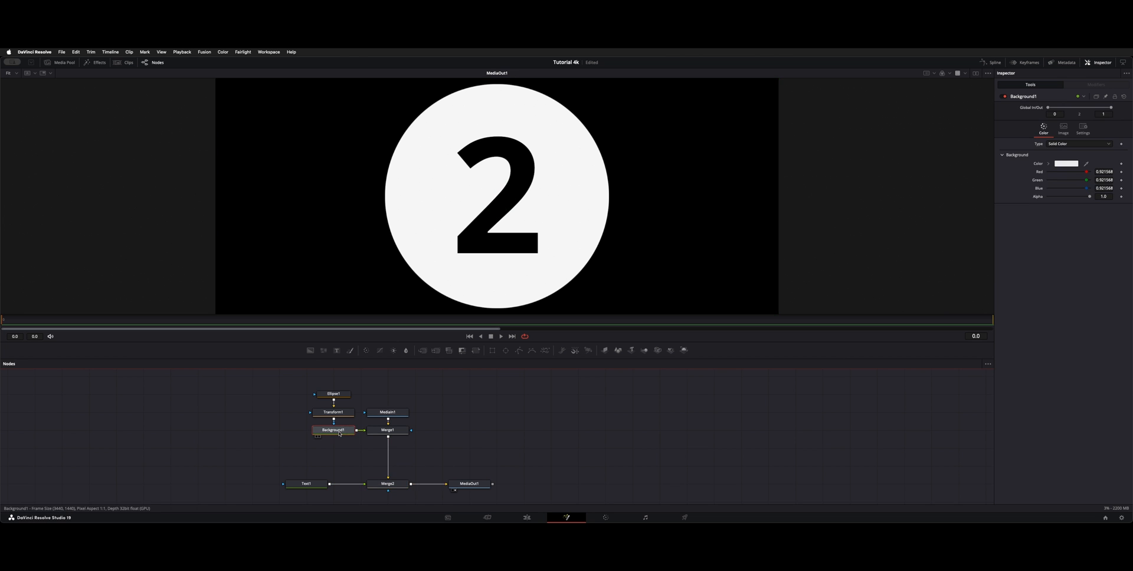
key(1)
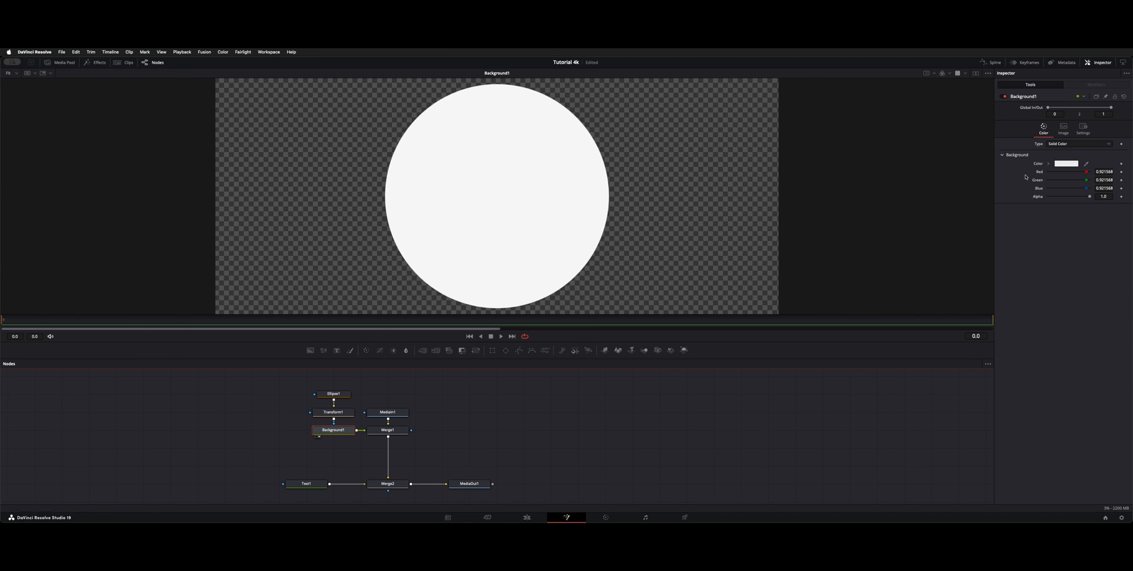
click(339, 394)
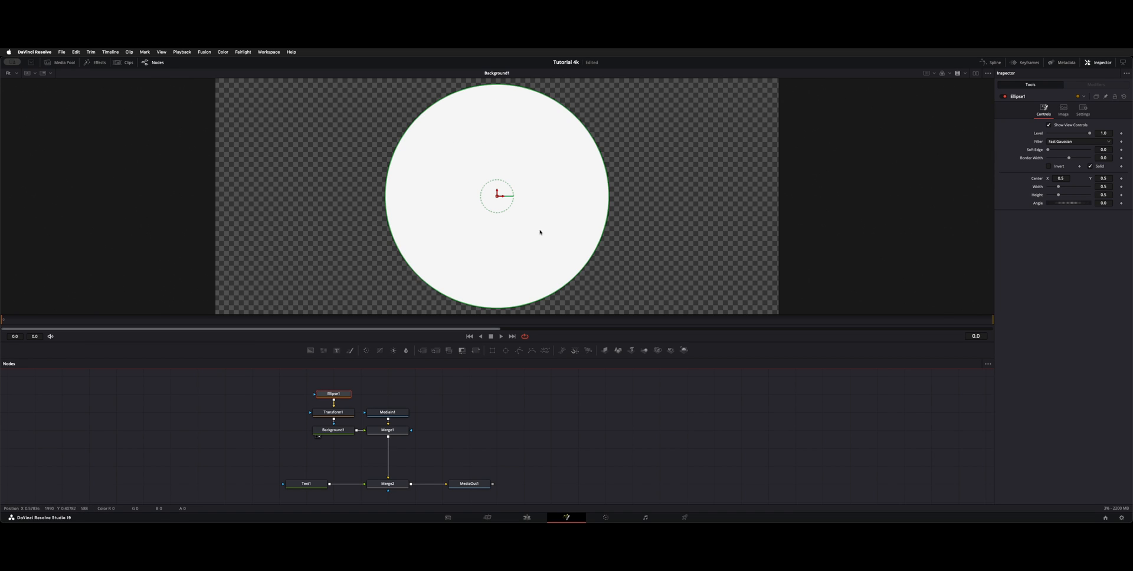
click(342, 413)
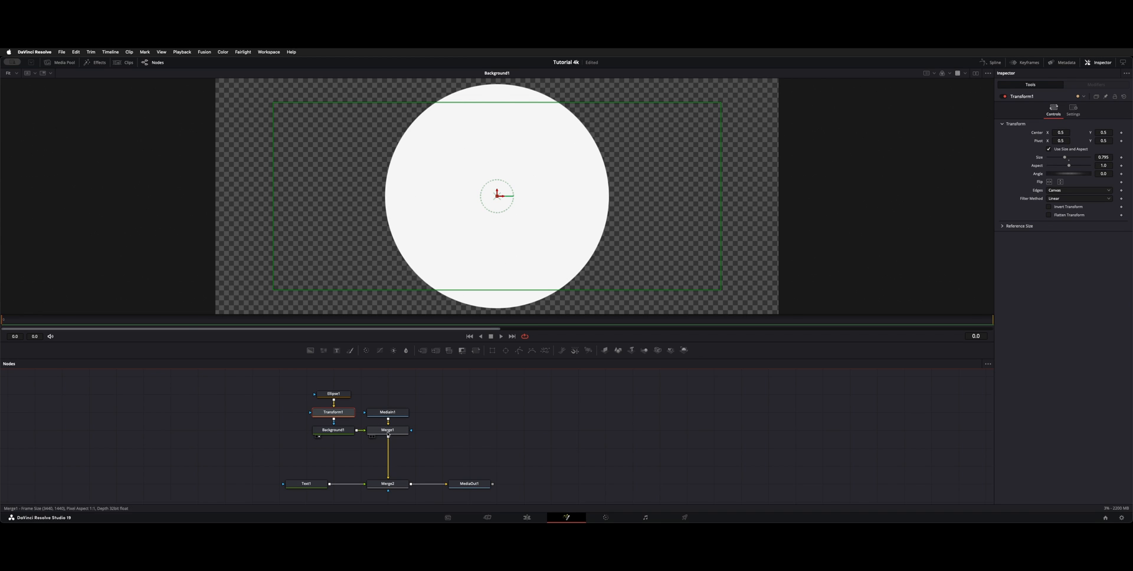
- View the Text1 node on its own, check Merge2, and show the final MediaOut1 image in the viewer again
click(306, 485)
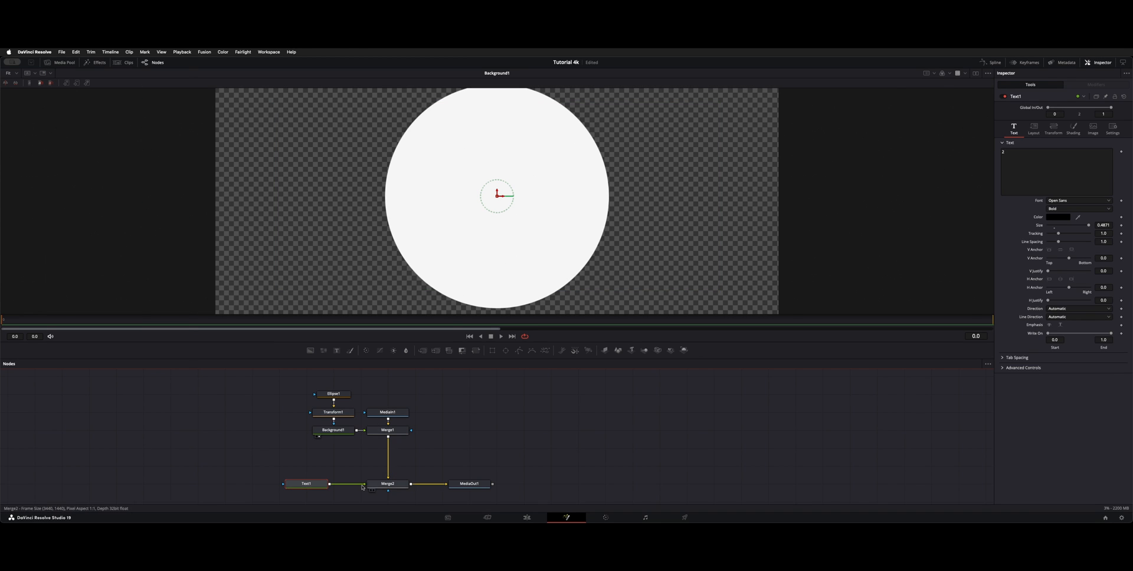
key(1)
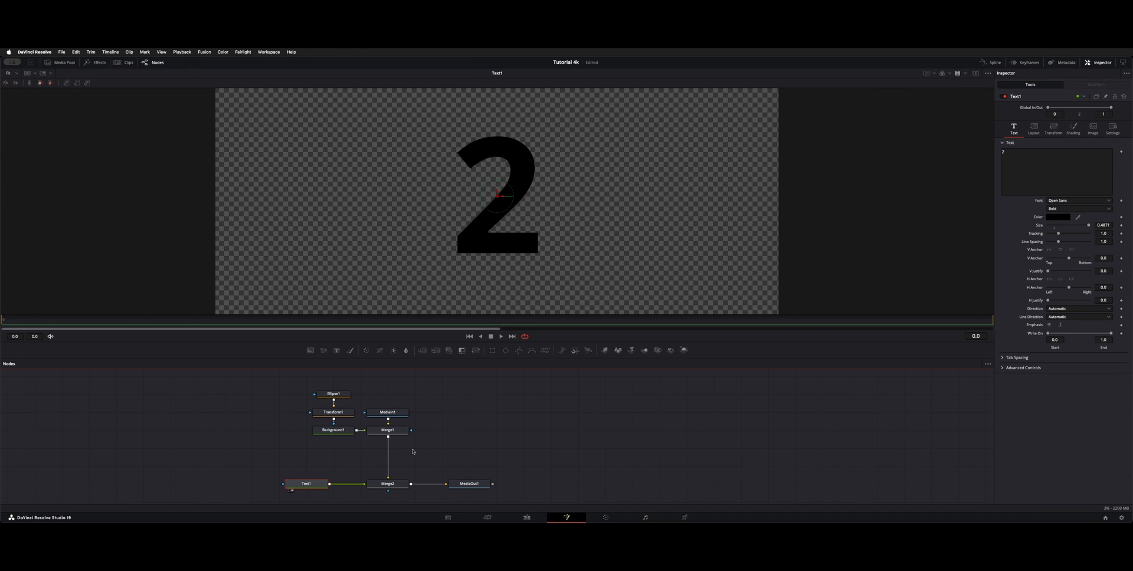
click(381, 485)
click(470, 484)
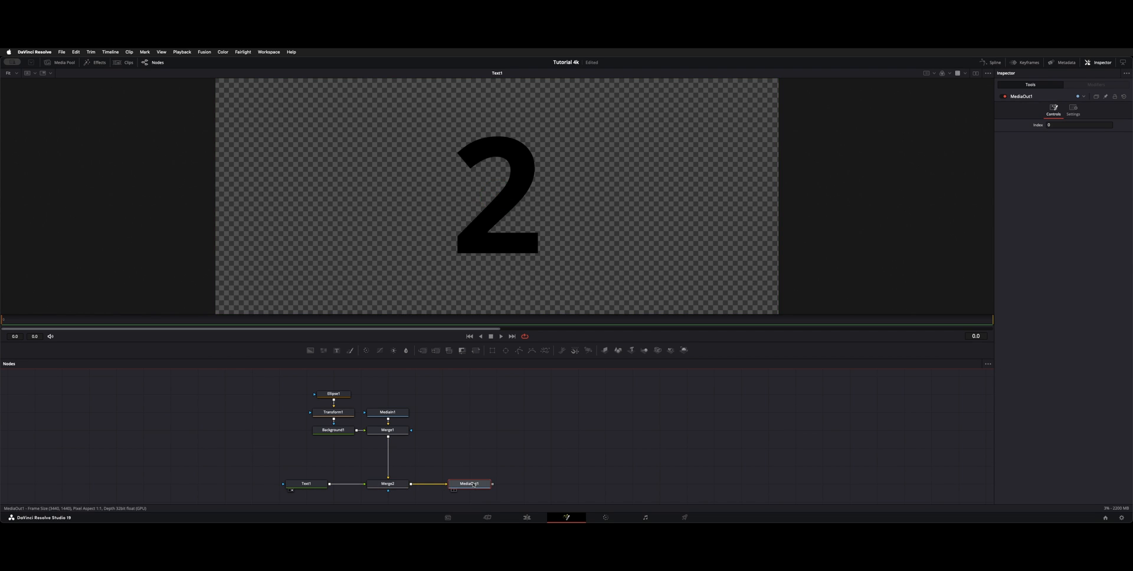
key(1)
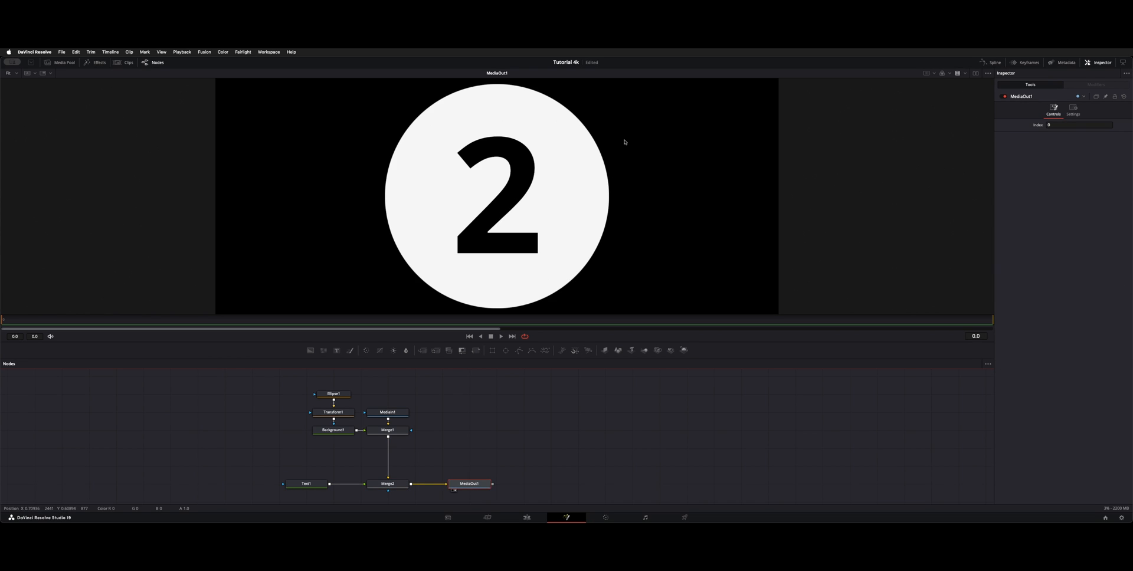
- Return to the Edit page and show the whole leader from the color bars to the 2-pop
key(shift+4)
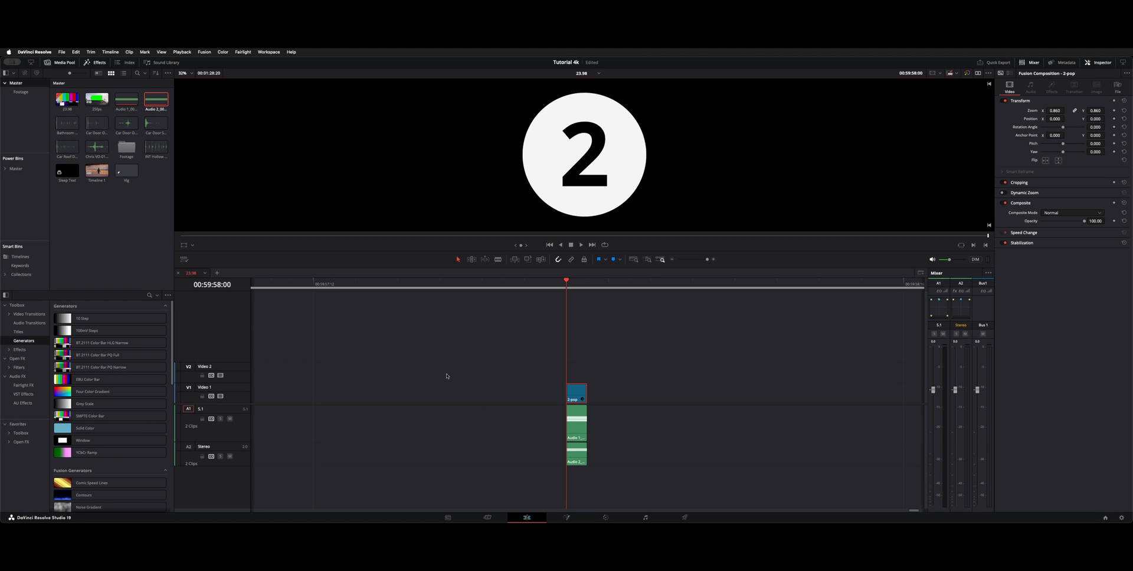
key(shift+z)
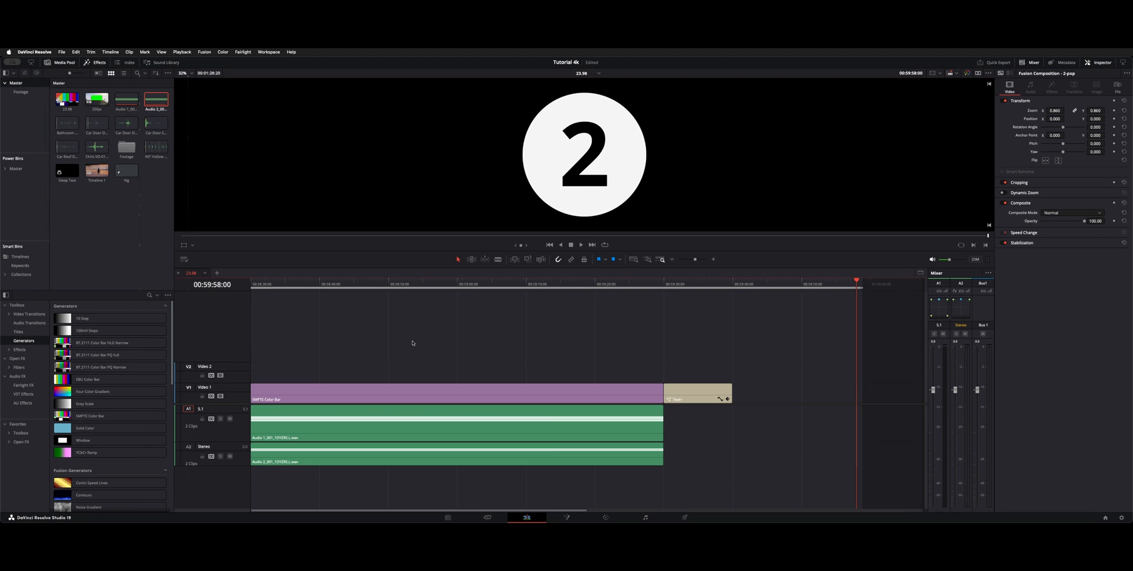
key(super+minus)
key(super+minus)
key(super+equal)
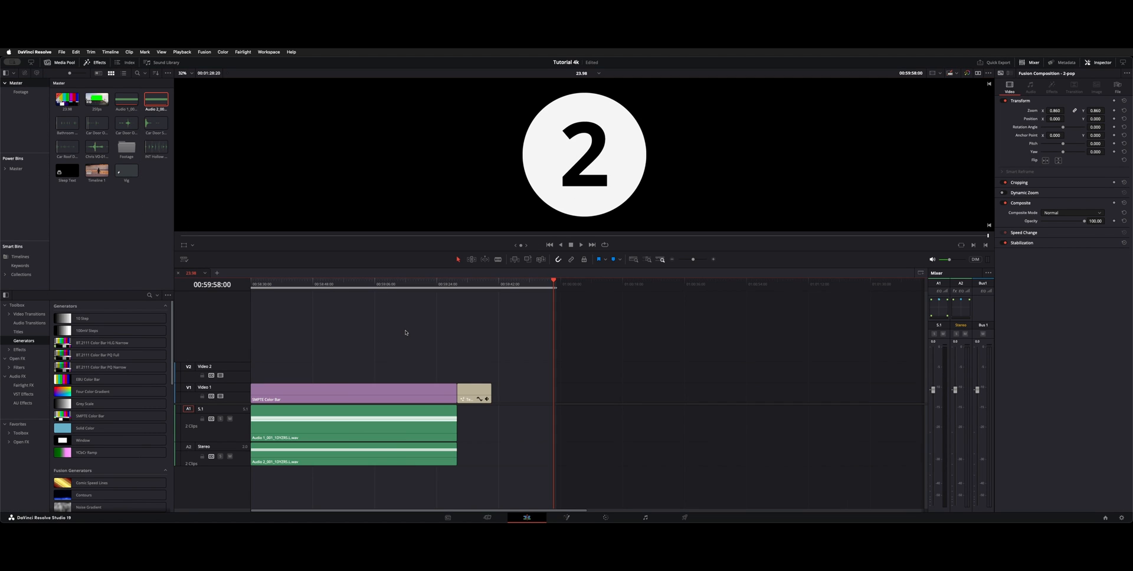
- Go to the leader's start and jump from edit to edit up to the 2-pop at 00:59:58:00
key(Home)
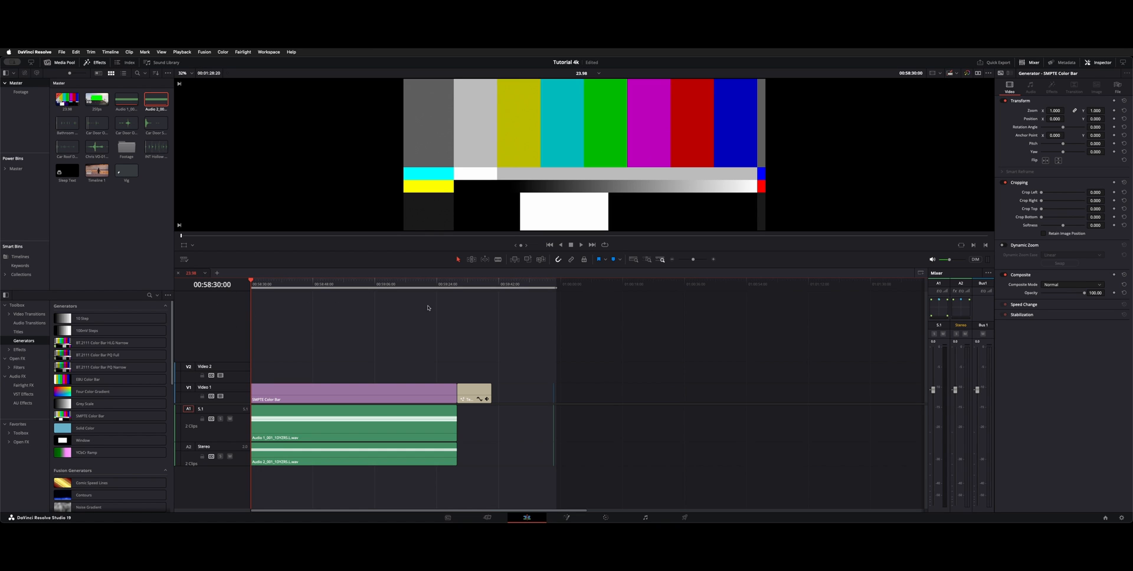
key(Down)
key(Down)
key(Down)
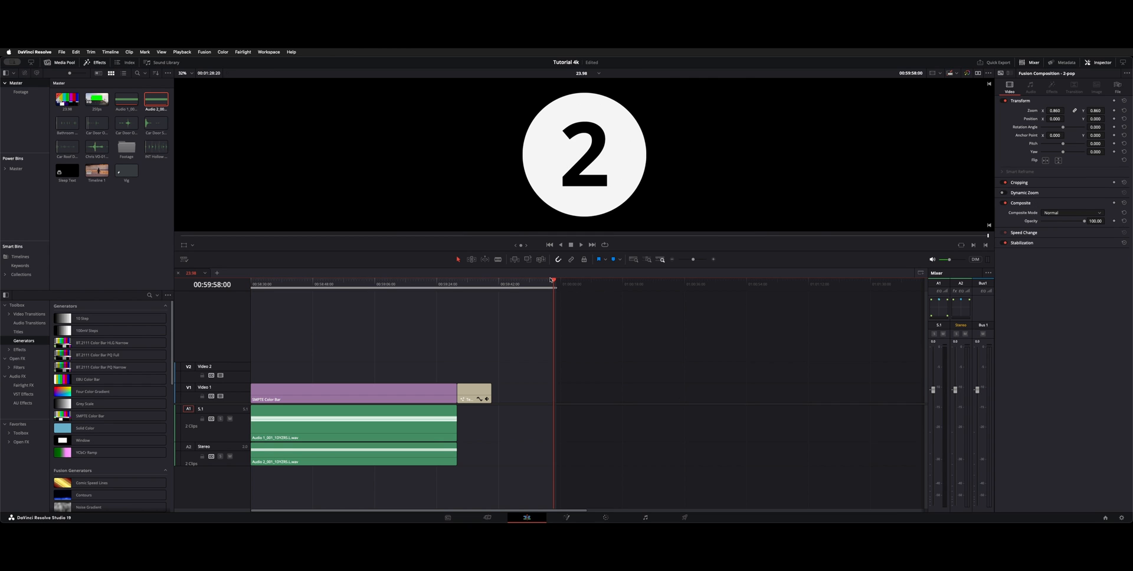
key(Up)
key(Down)
- Mark an In point at the first frame of the 2-pop, at 00:59:58:00
key(super+=)
key(super+=)
key(super+=)
key(super+=)
key(super+=)
key(super+=)
key(super+=)
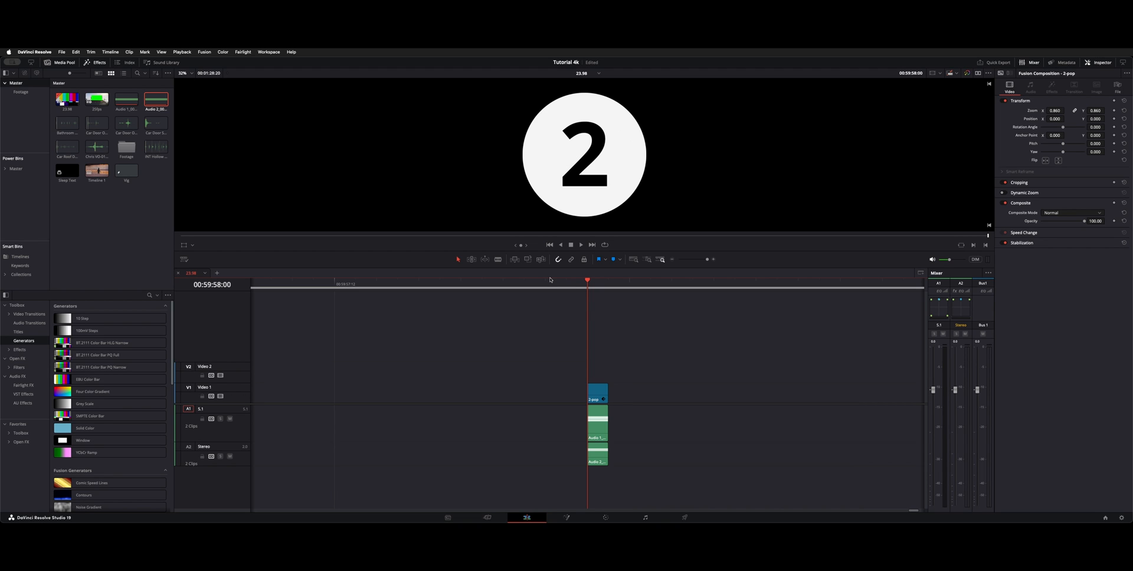
key(i)
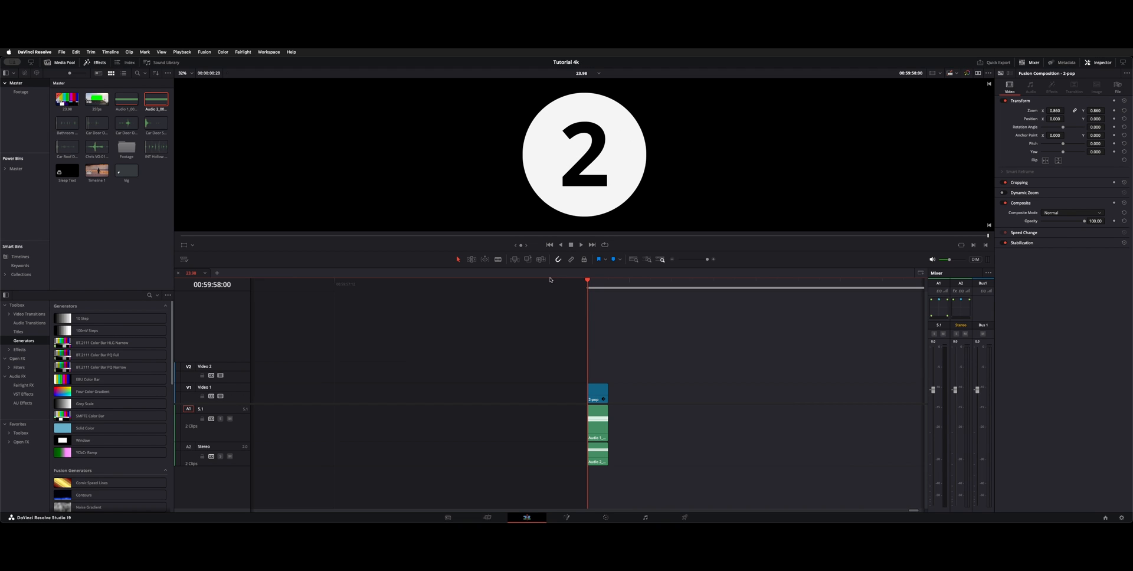
- Move the playhead to 01:00:00:00 and mark the Out point there
text(01:00:00:00)
key(Return)
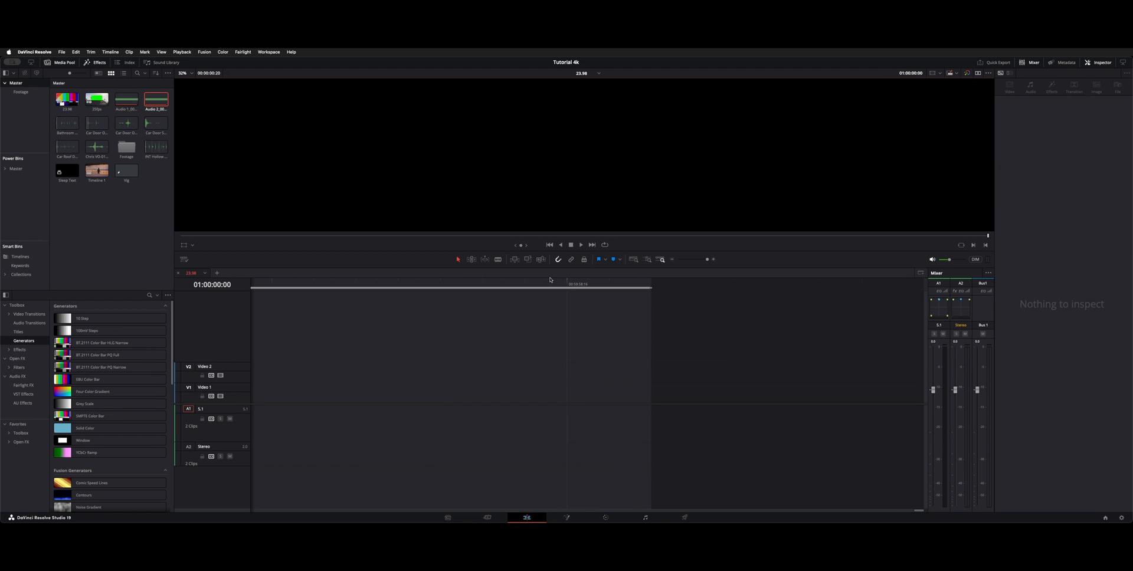
key(o)
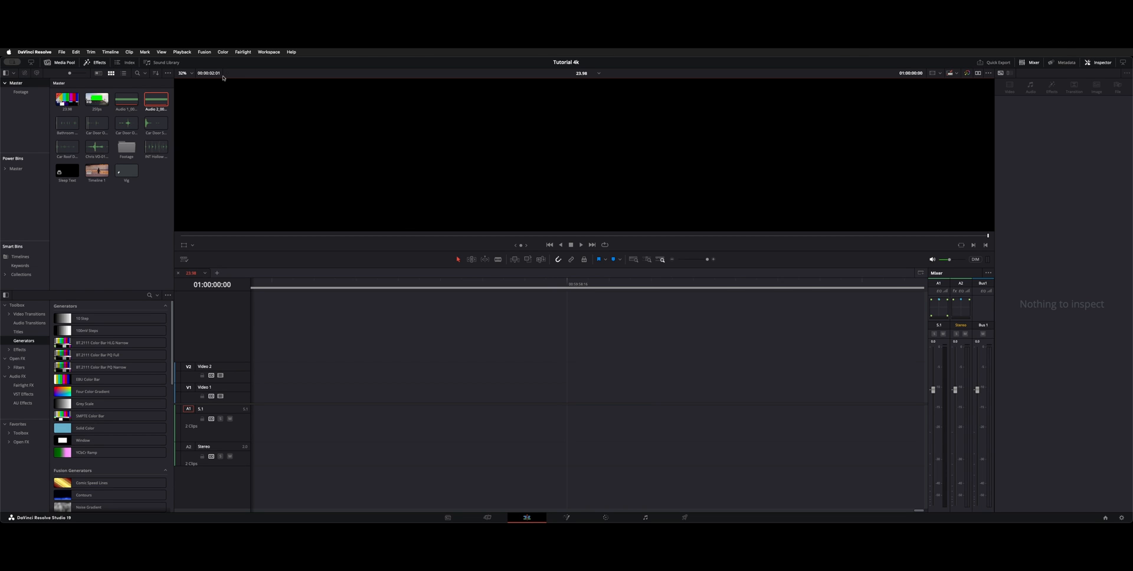
- Shift the Out point one frame earlier to 00:59:59:23 and bring the 2-pop back into sight
key(Left)
key(o)
scroll(356, 369, left, 7)
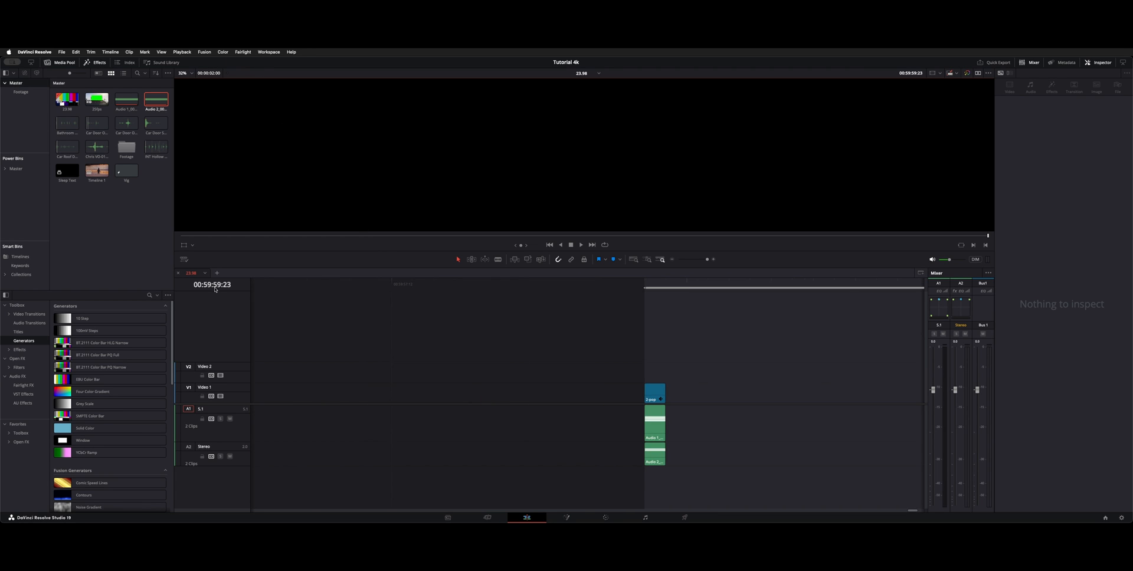